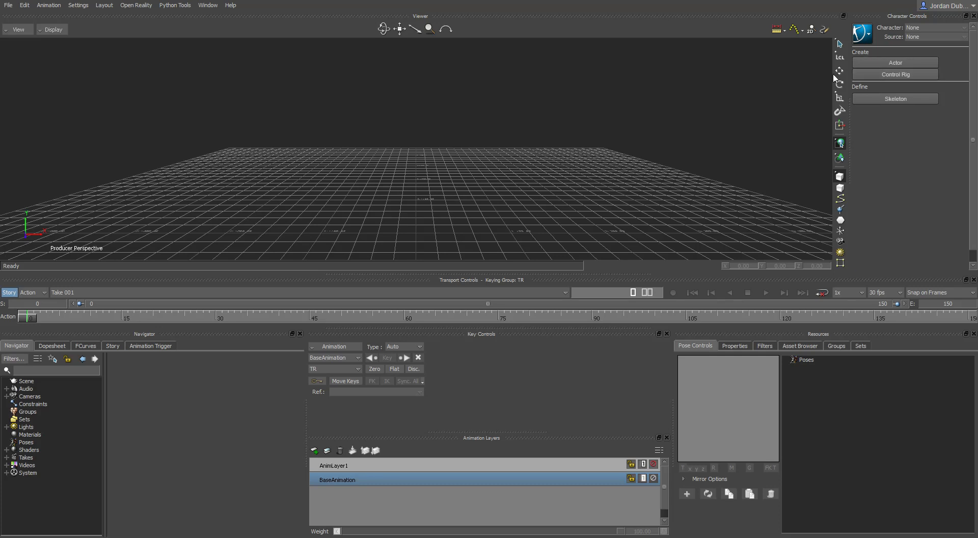
Step: Look over the character creation options and close them without choosing anything
left_click(861, 36)
mouse_move(878, 68)
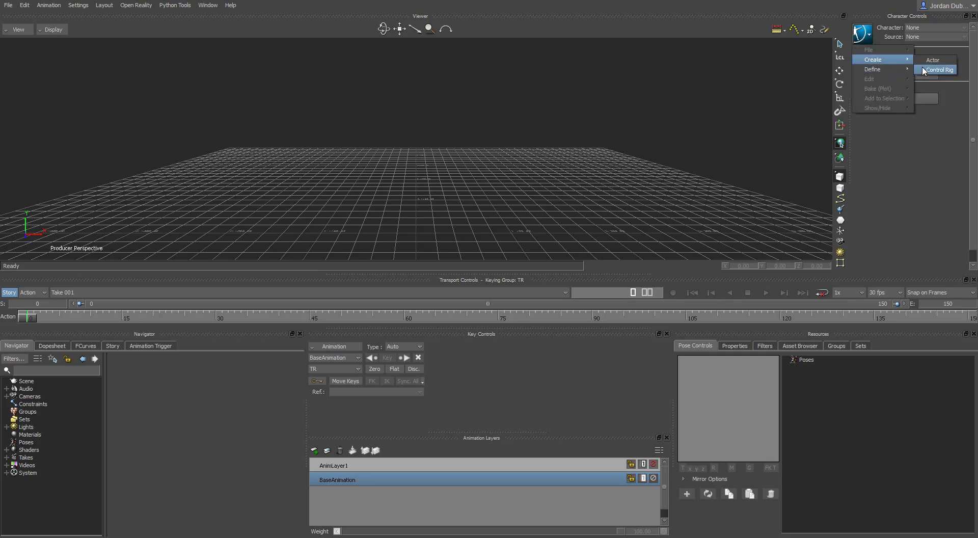
left_click(811, 133)
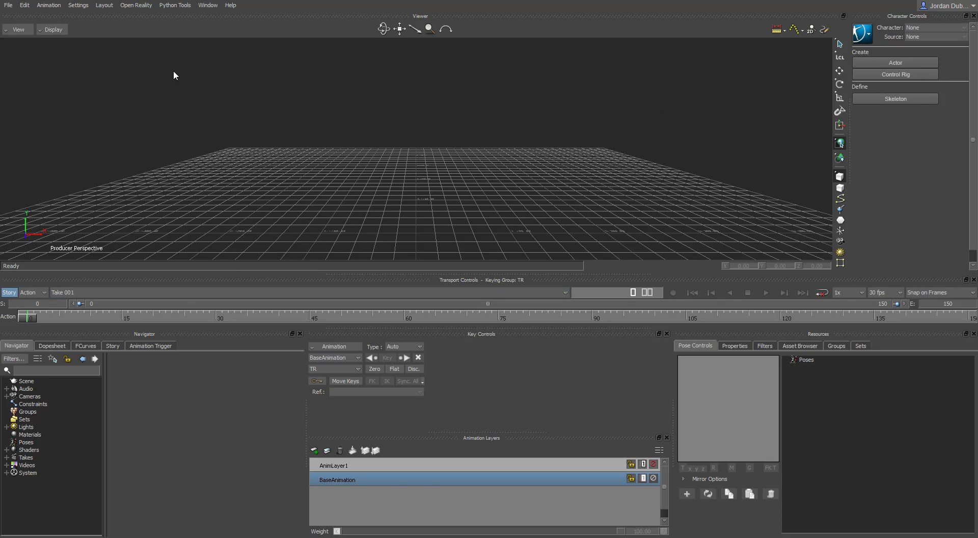
Step: Open TestModel.fbx from the File menu to reach its import options
left_click(10, 5)
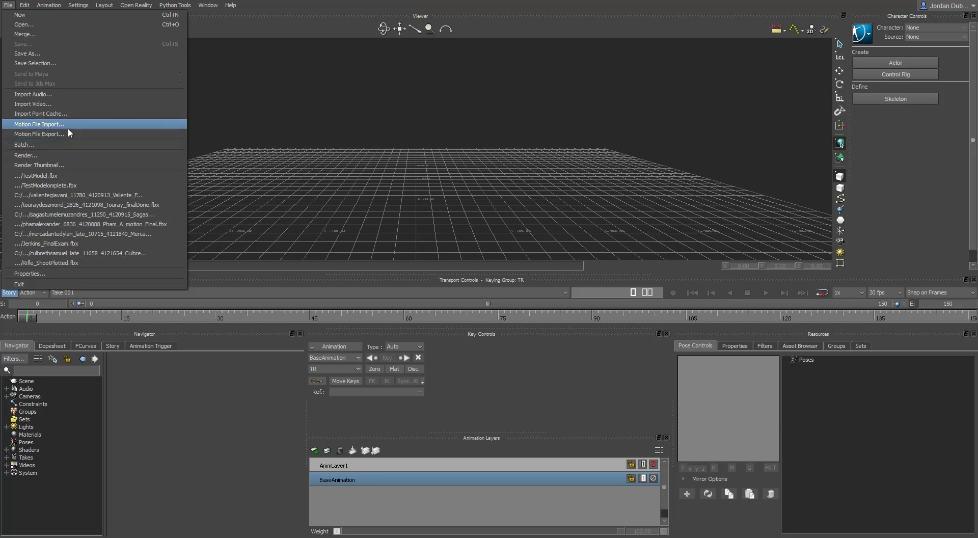
left_click(38, 25)
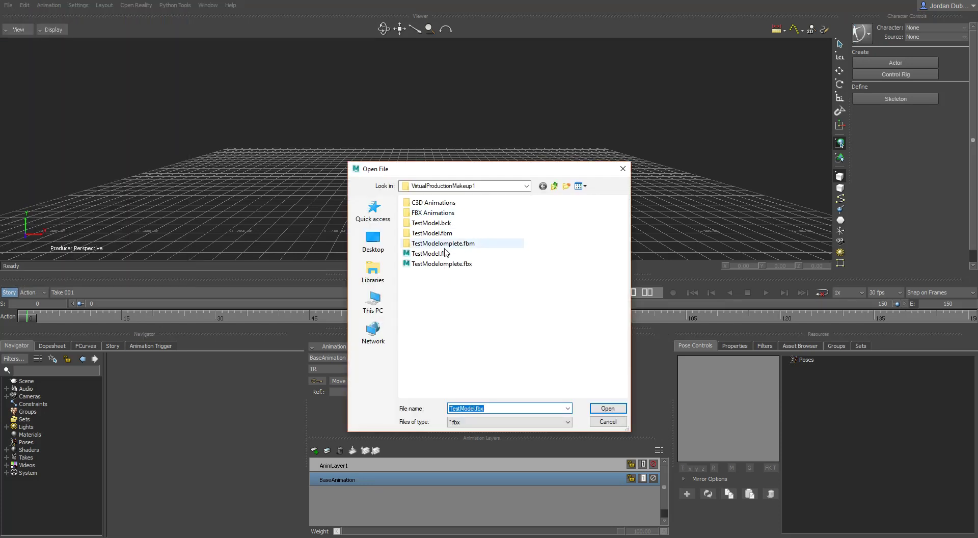
left_click(435, 257)
double_click(435, 256)
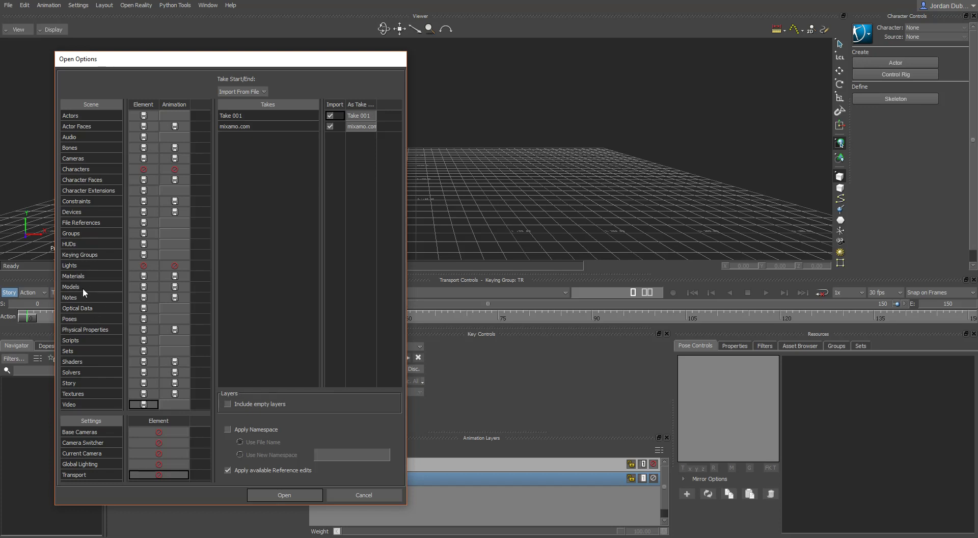
Step: Keep Models included, add the mixamo.com take, and load the character
left_click(143, 287)
left_click(143, 287)
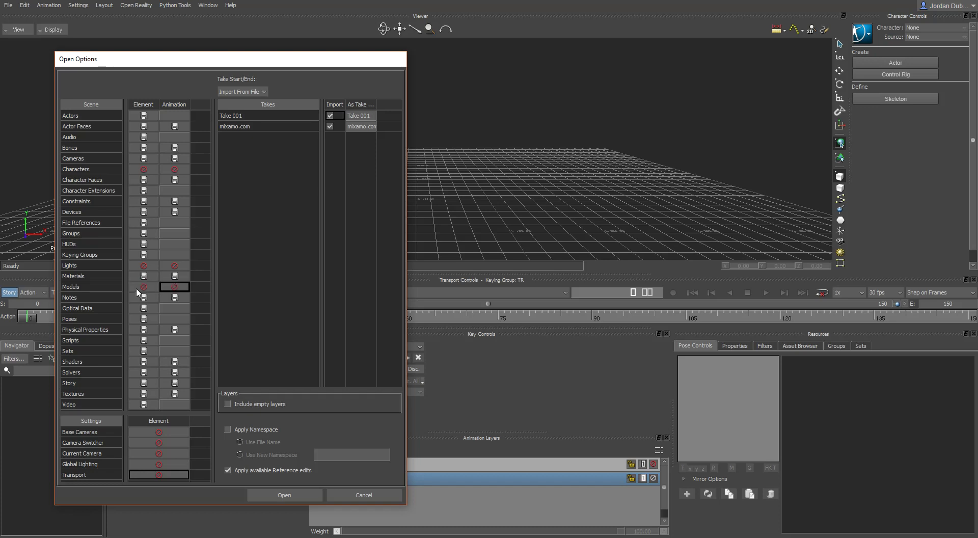
left_click(151, 286)
left_click(330, 117)
left_click(329, 126)
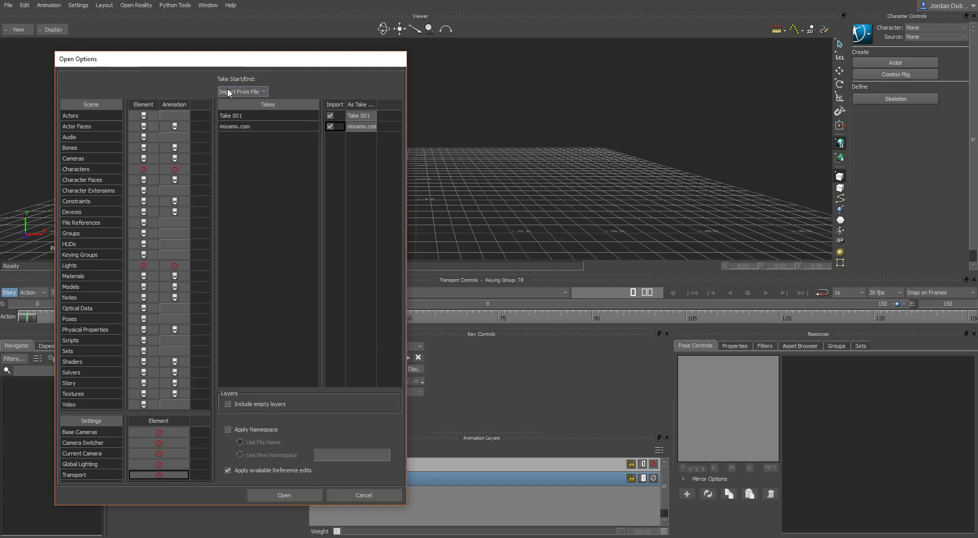
left_click(301, 496)
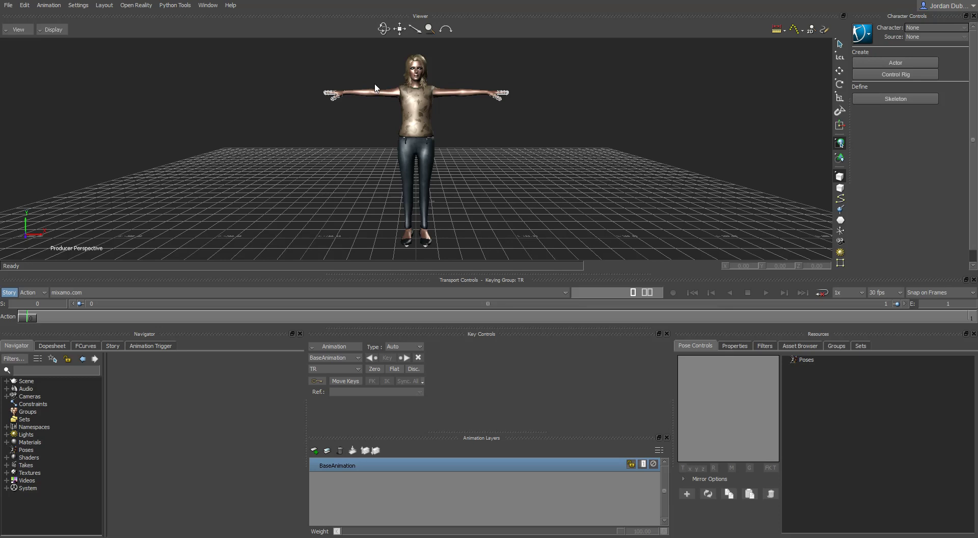
left_click_drag(425, 120, 384, 173, "ctrl+shift")
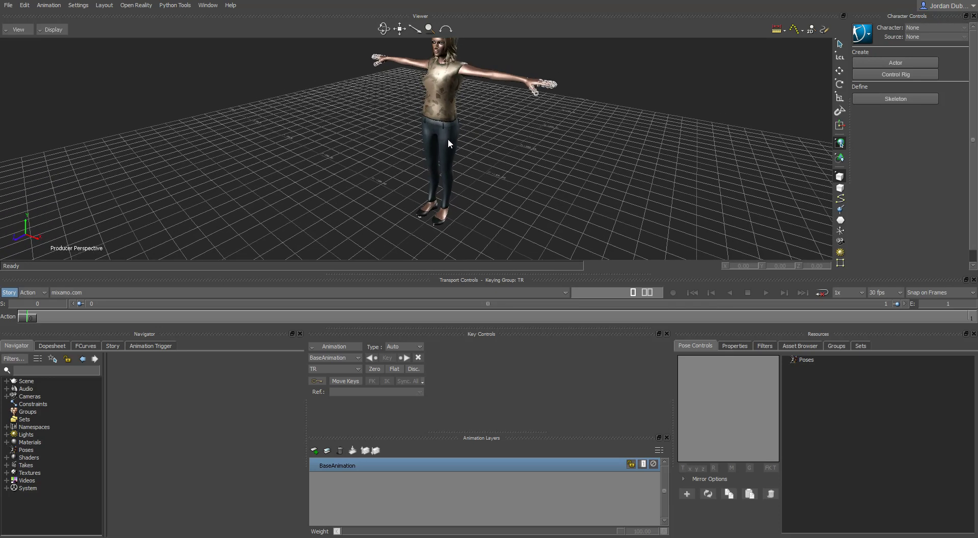
left_click_drag(448, 139, 441, 56, "shift")
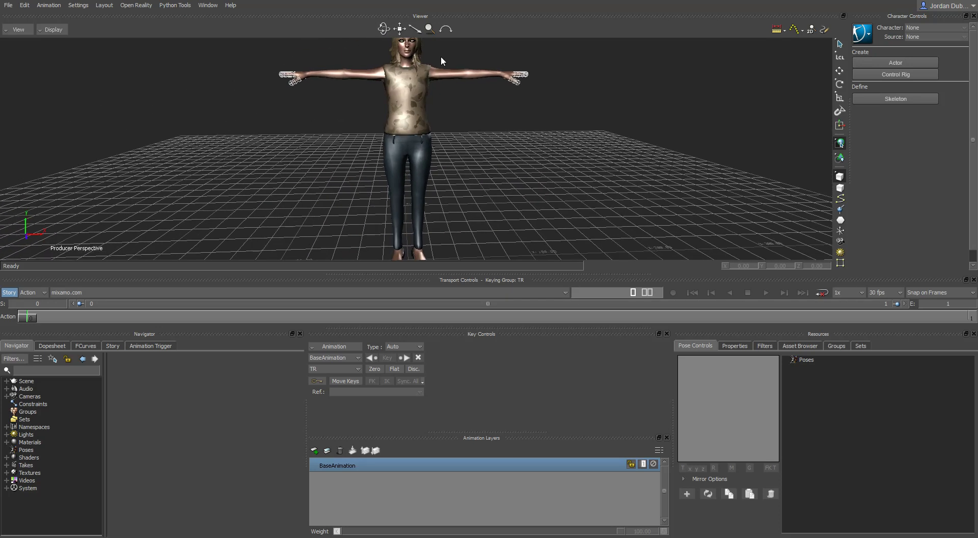
mouse_move(384, 140)
left_mouse_down("ctrl+shift")
mouse_move(415, 136)
mouse_move(390, 139)
left_mouse_up("ctrl+shift")
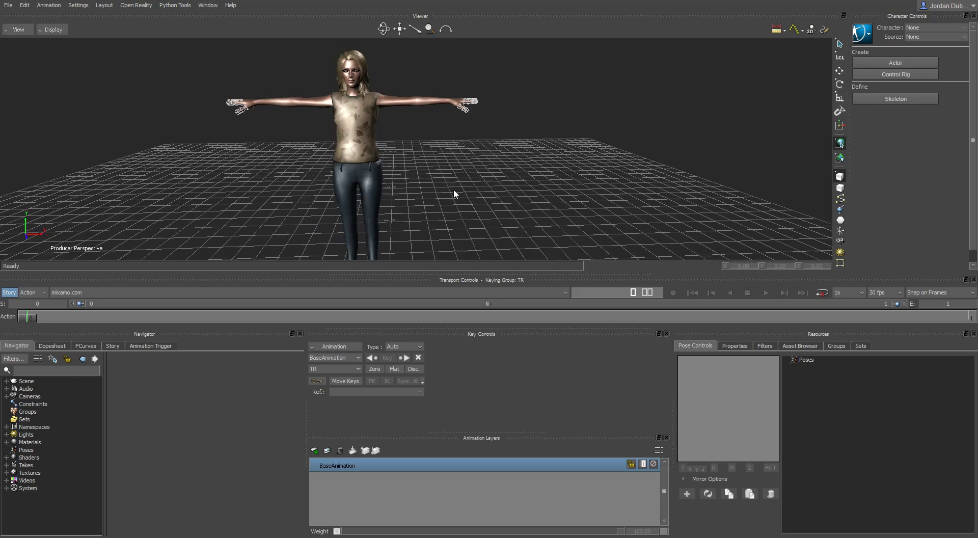
middle_click_drag(454, 192, 396, 140)
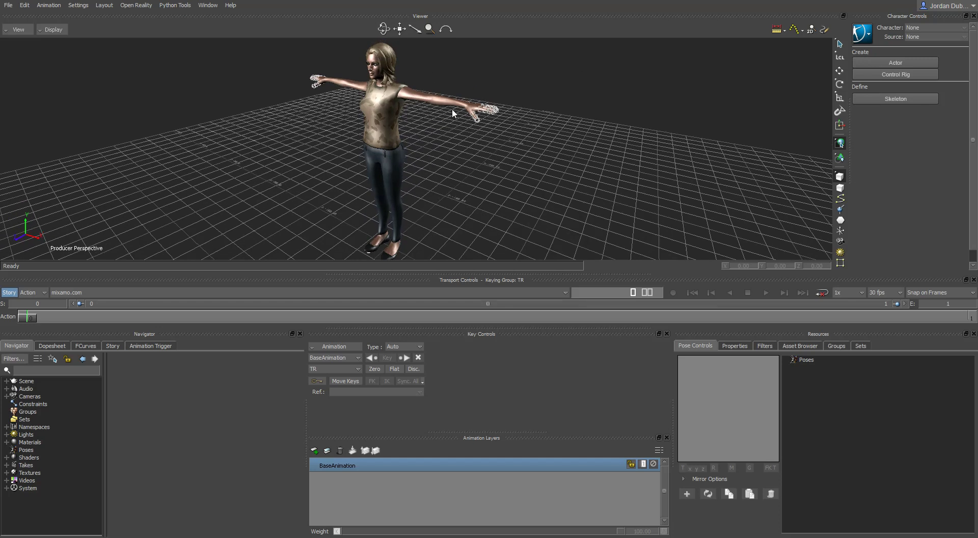
middle_click_drag(414, 148, 421, 121)
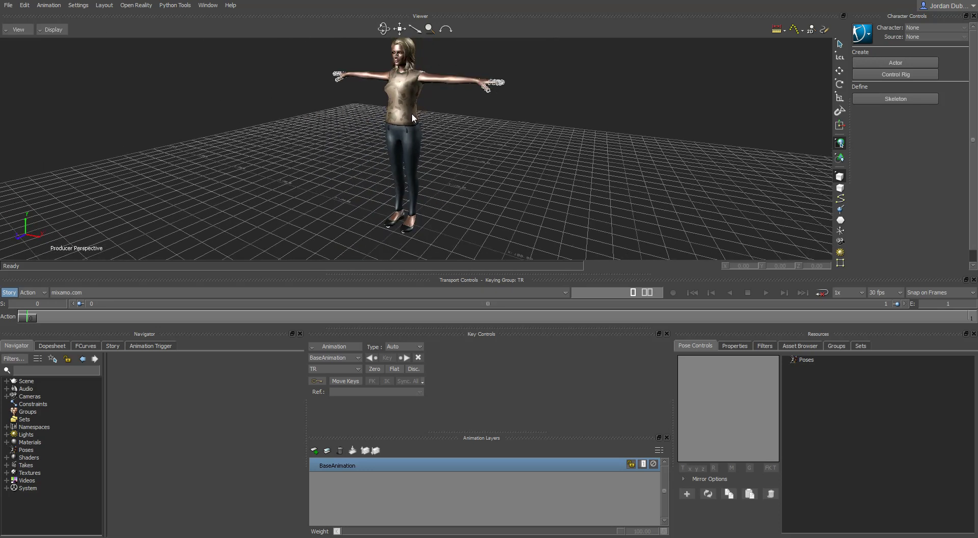
left_click(46, 30)
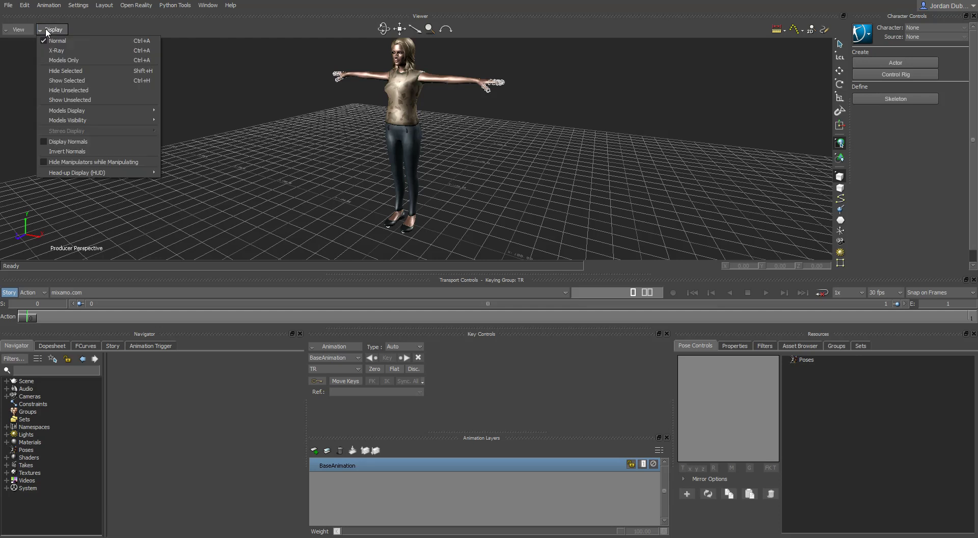
left_click(19, 29)
left_click(19, 30)
mouse_move(17, 44)
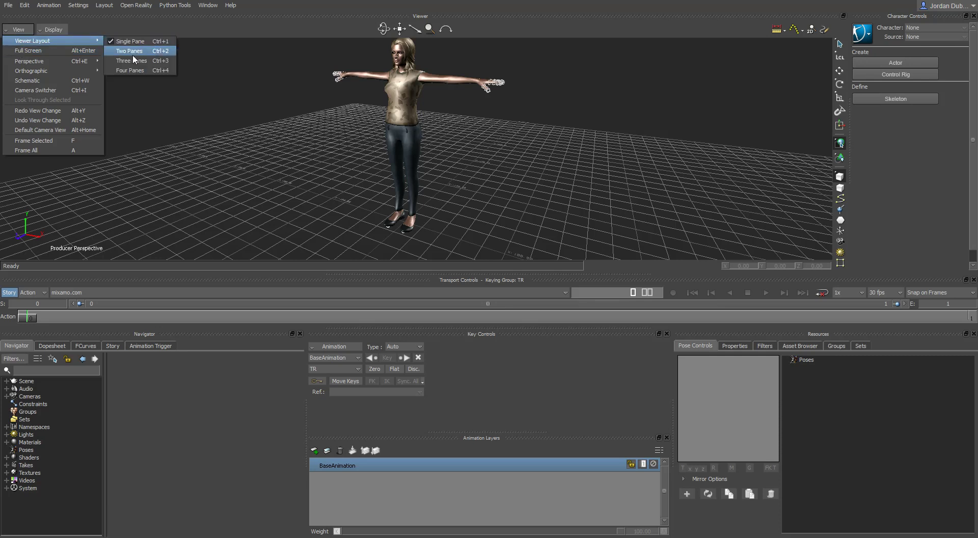
left_click(132, 54)
left_click(18, 29)
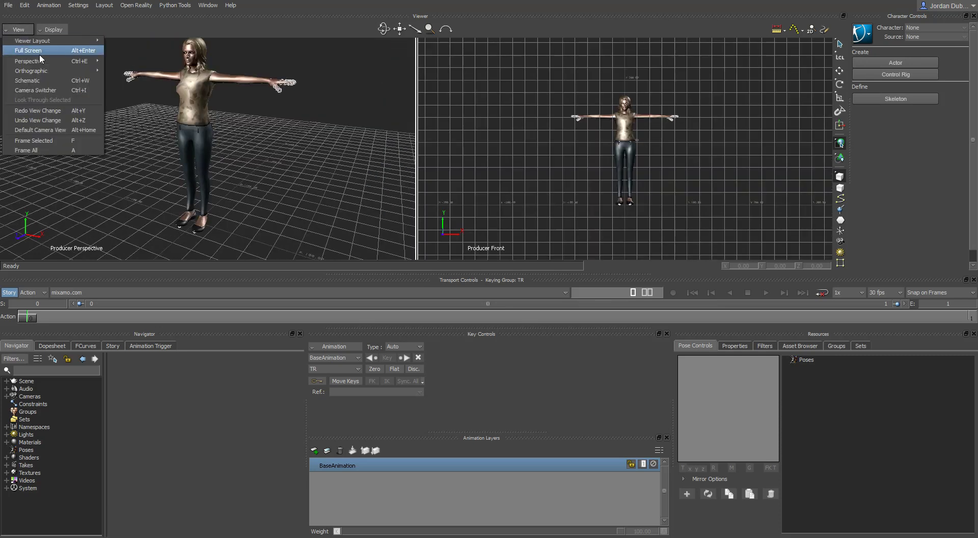
mouse_move(30, 40)
left_click(134, 76)
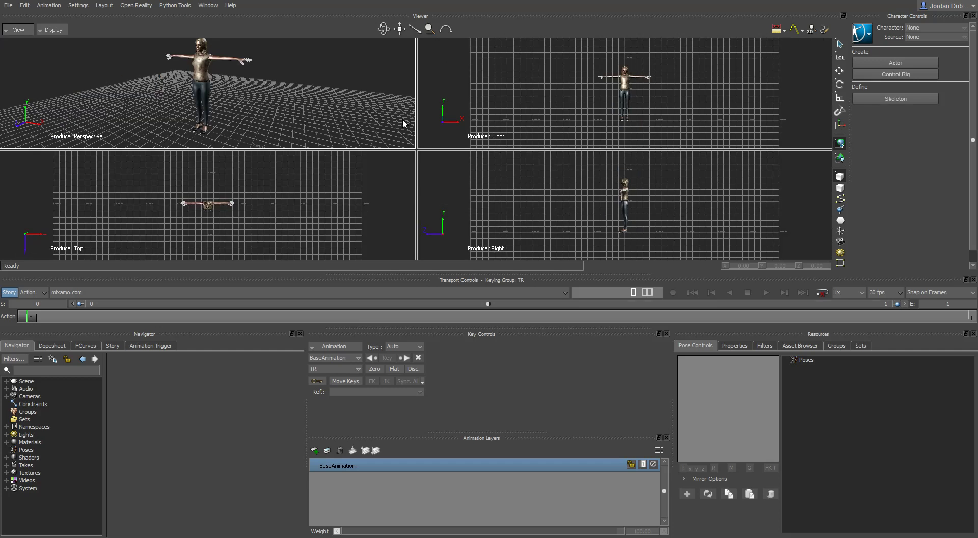
left_click(26, 31)
mouse_move(13, 65)
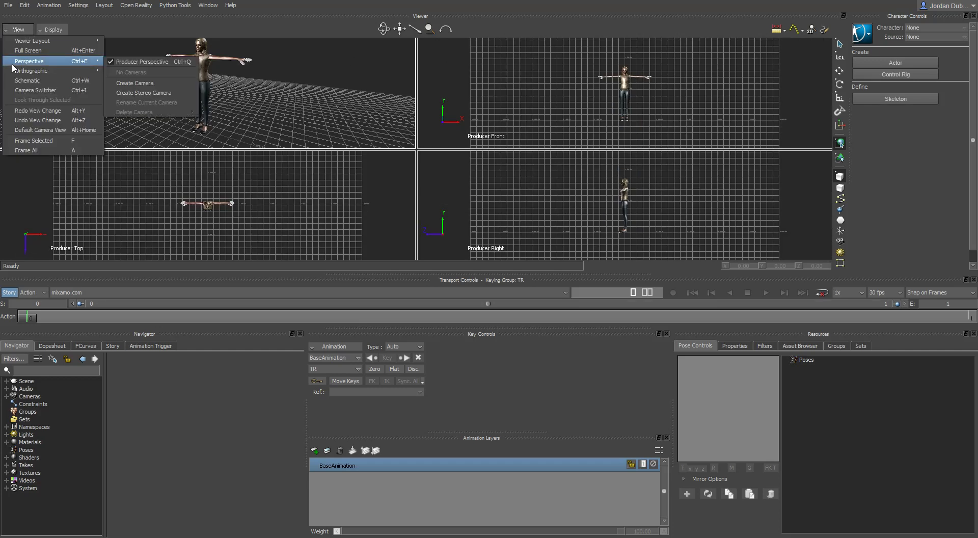
mouse_move(46, 42)
left_click(131, 40)
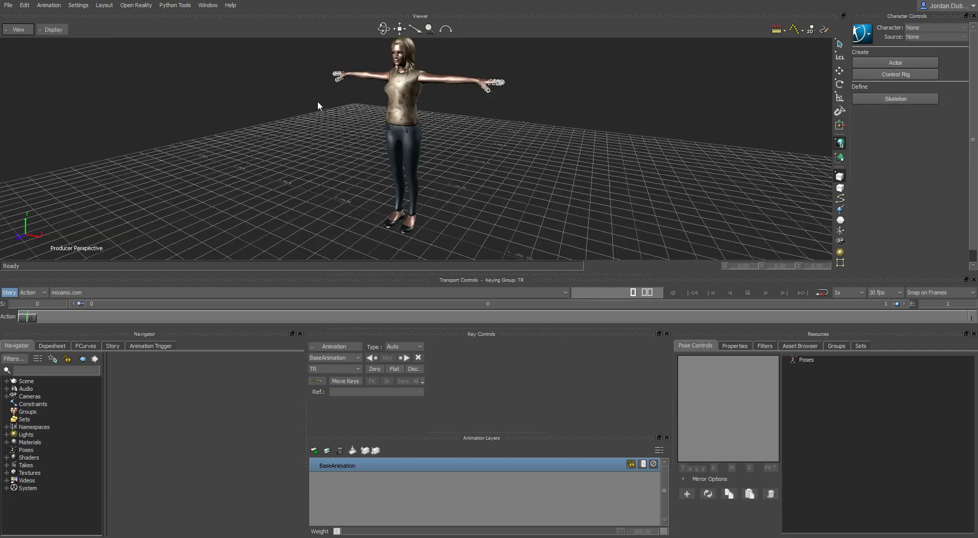
left_click(18, 31)
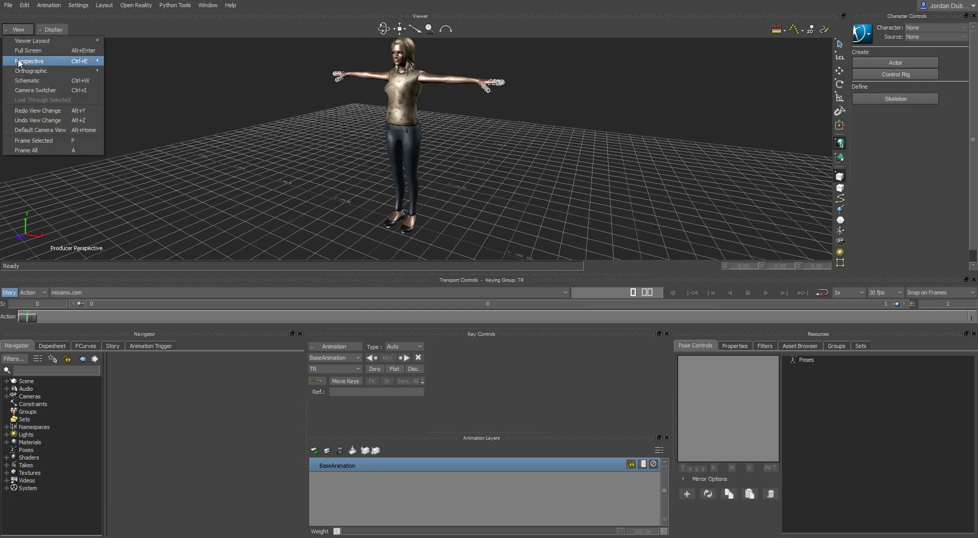
mouse_move(32, 63)
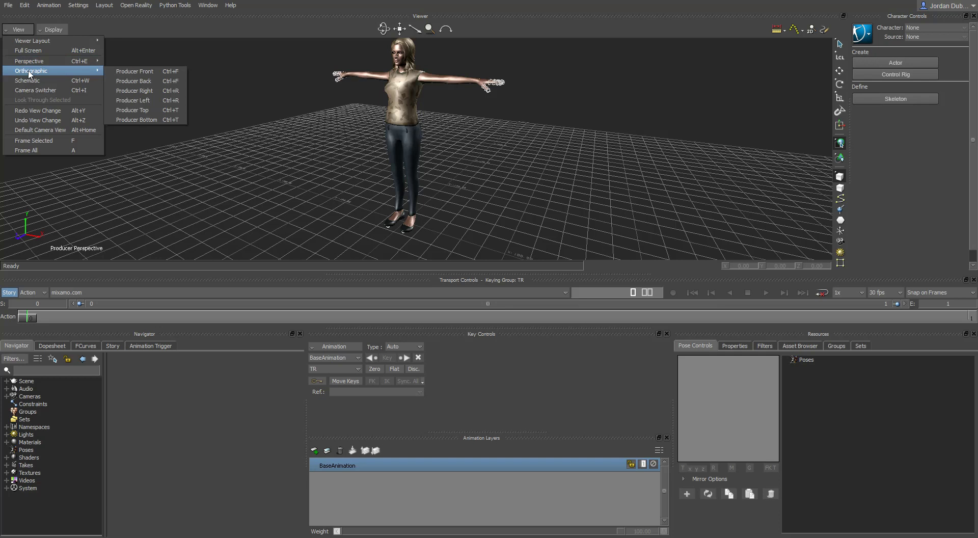
left_click(32, 81)
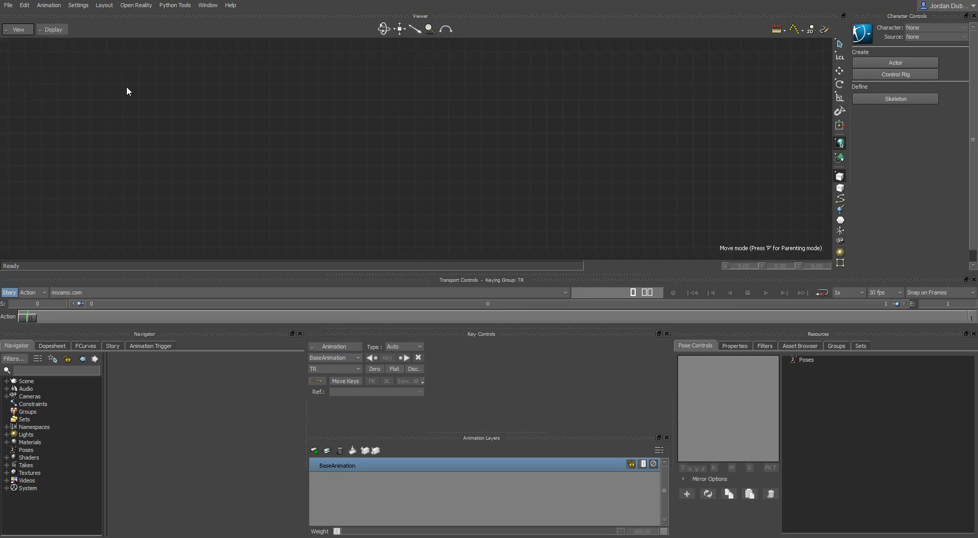
left_click(19, 31)
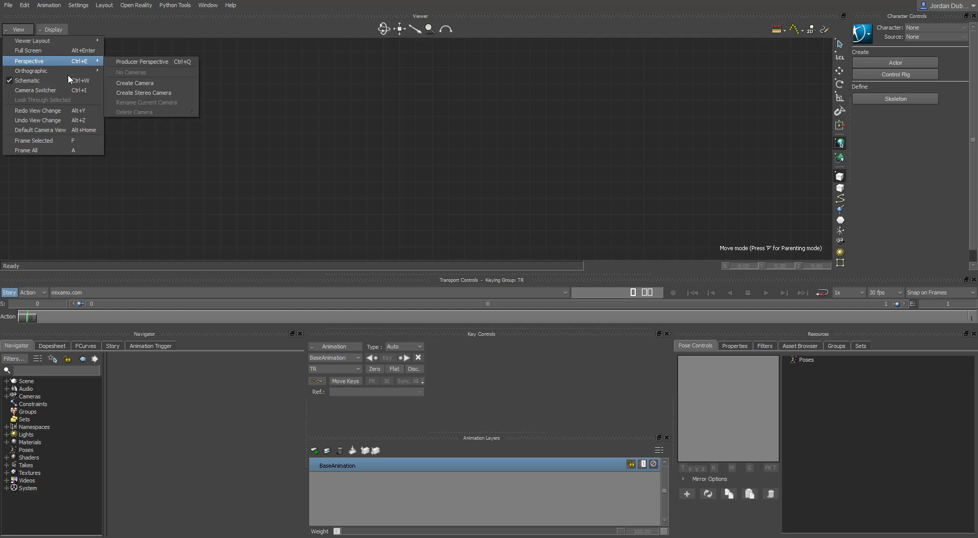
left_click(153, 61)
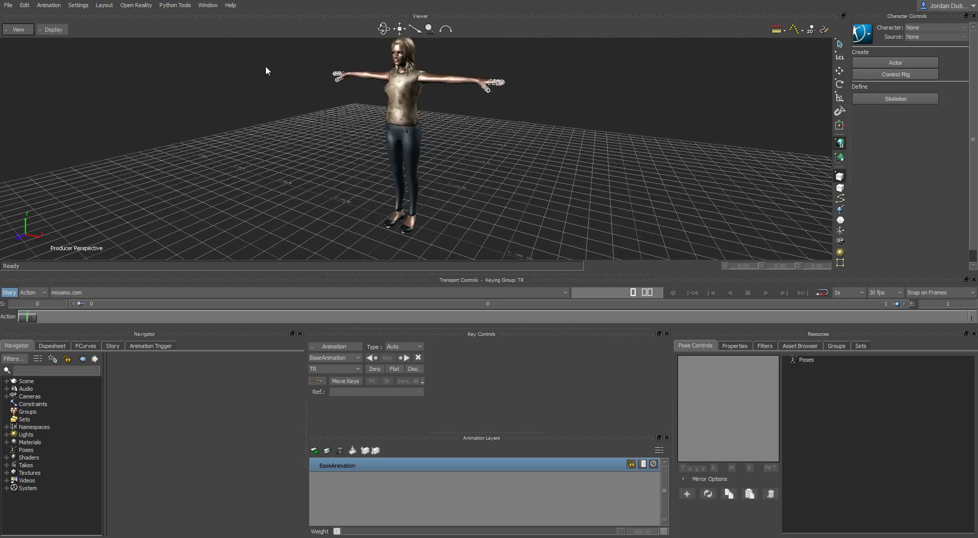
left_click(30, 32)
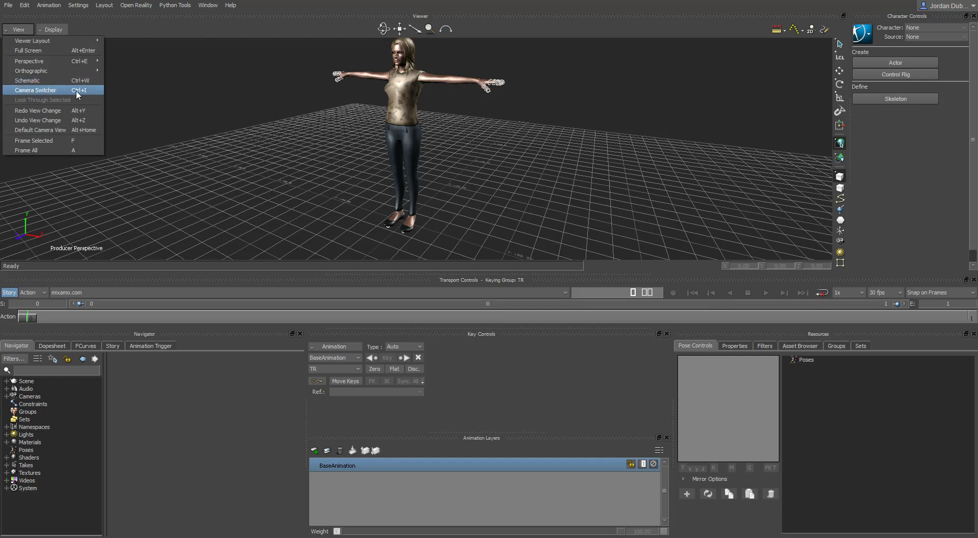
left_click(53, 30)
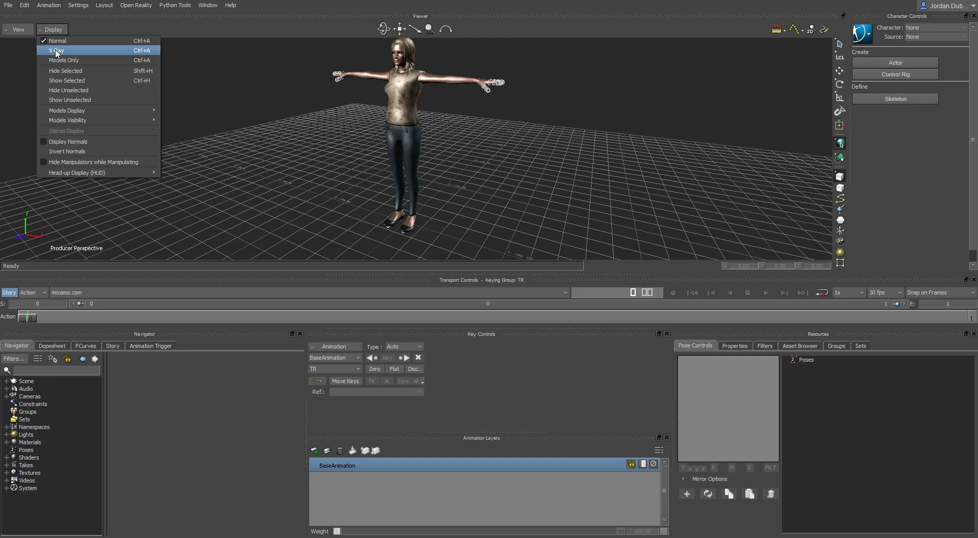
Step: Show models only, switch the viewer to X-Ray with Ctrl+A, and zoom in on the character
left_click(66, 41)
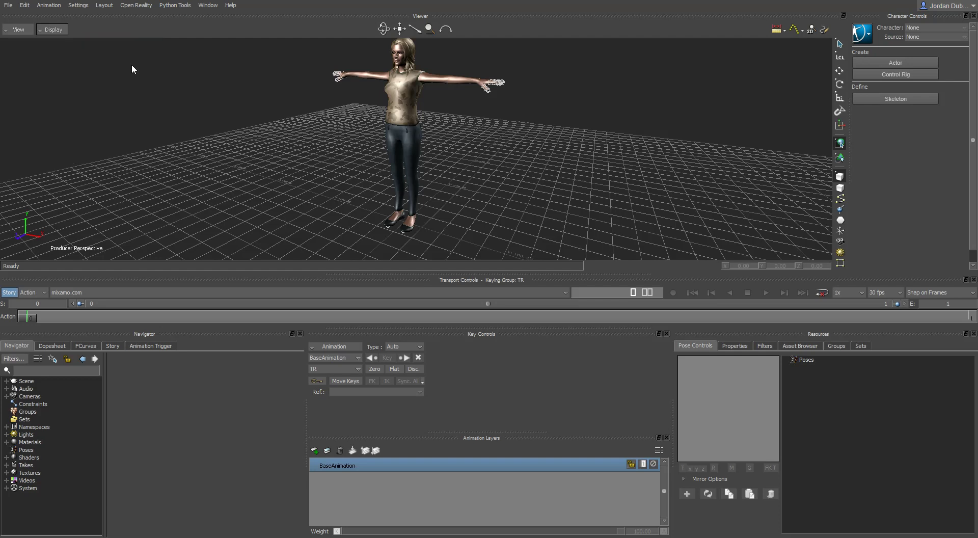
left_click(60, 30)
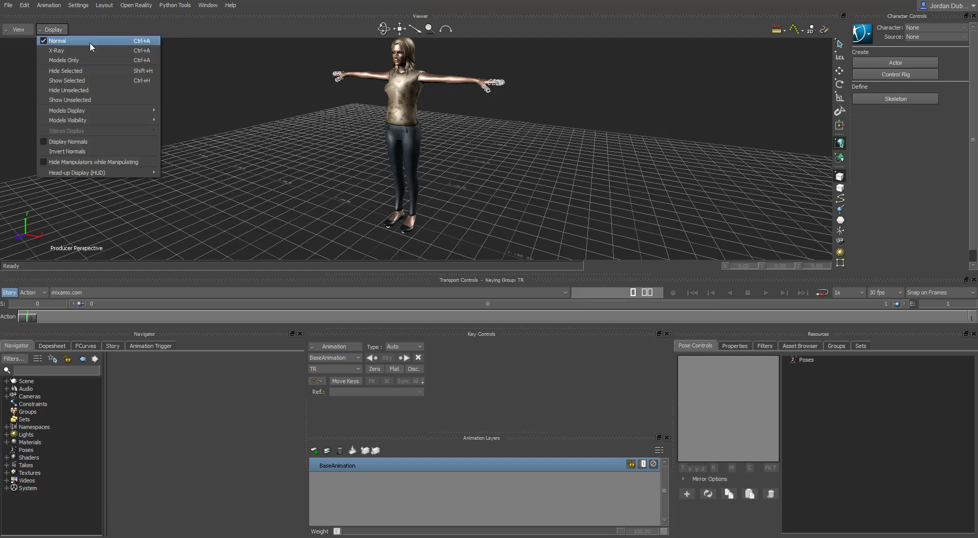
left_click(293, 72)
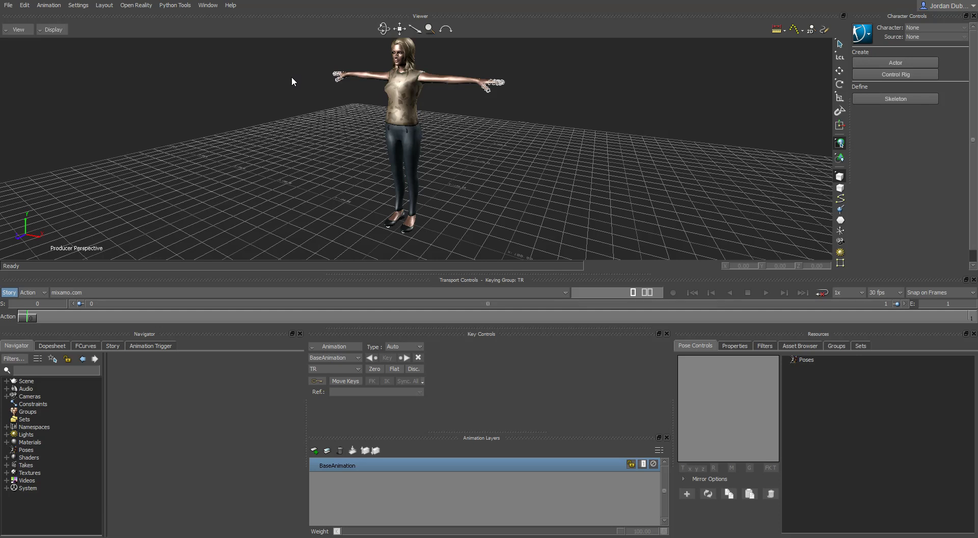
key("ctrl+m")
key("ctrl+a")
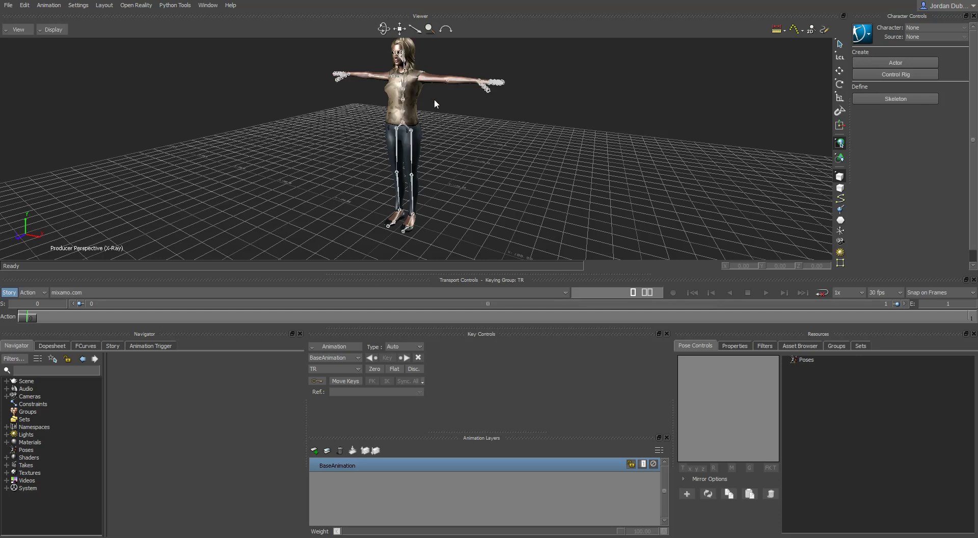
key("ctrl+a")
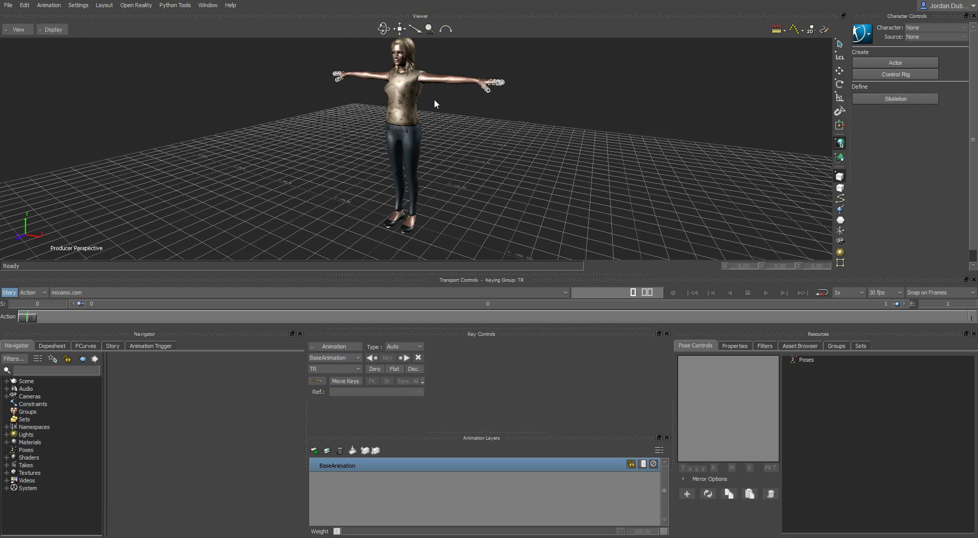
key("ctrl+a")
scroll(407, 122, "up", 5)
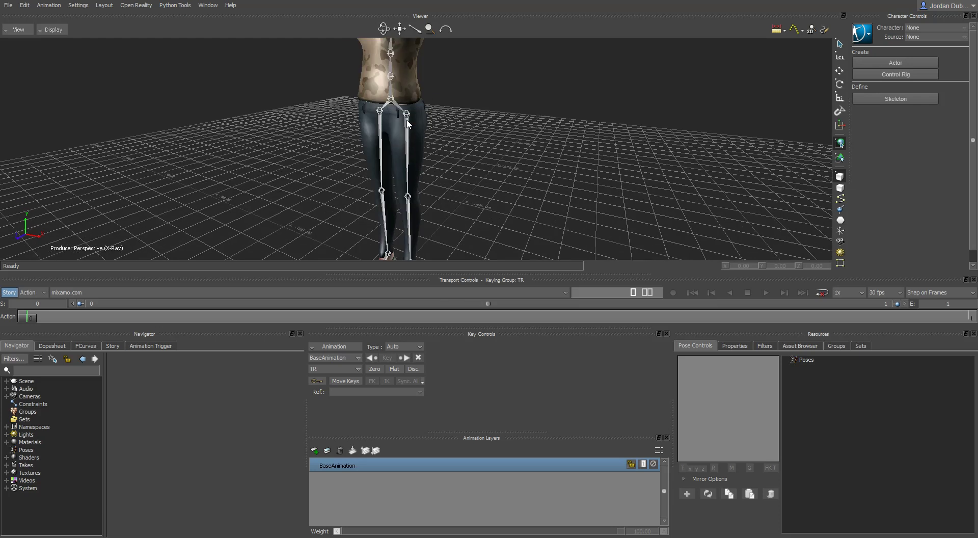
left_click_drag(413, 108, 404, 155, "shift")
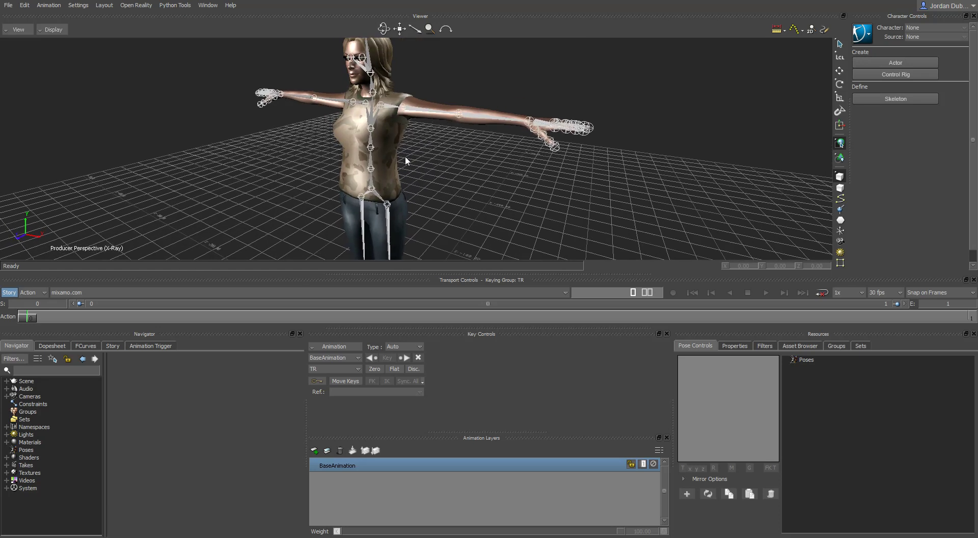
left_click(51, 29)
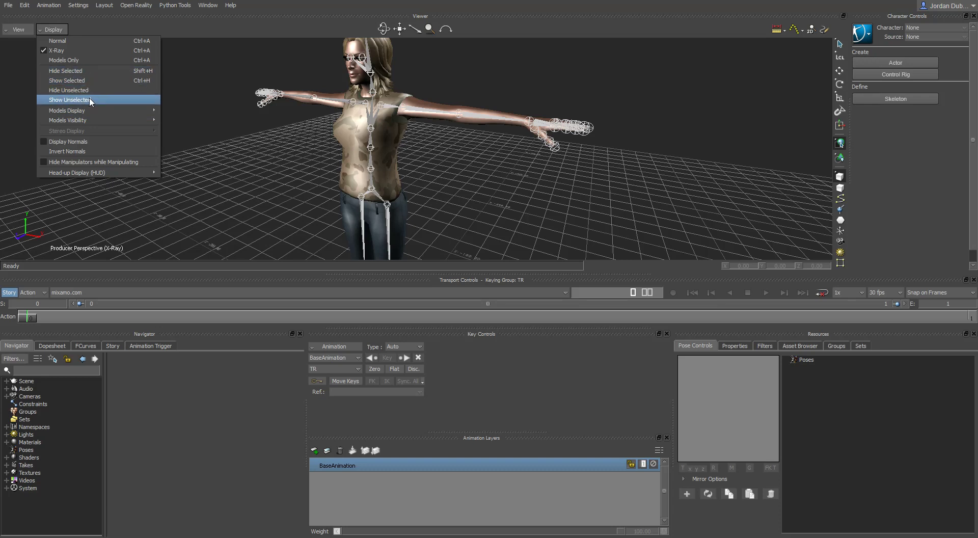
mouse_move(90, 109)
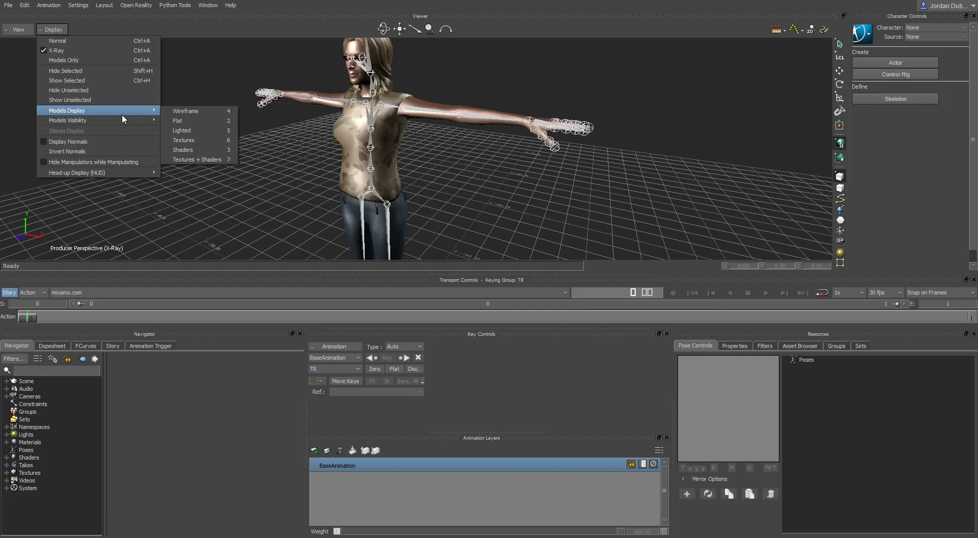
mouse_move(127, 121)
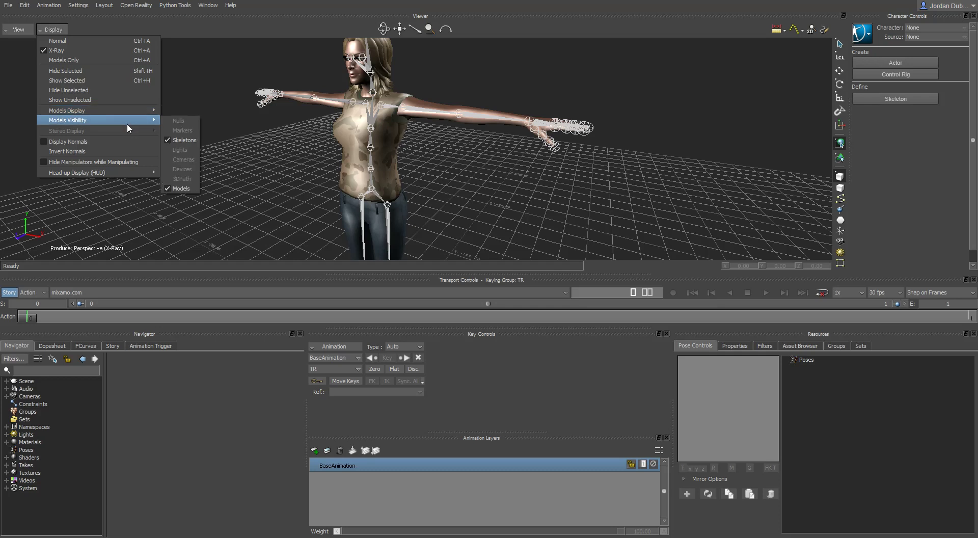
left_click(175, 189)
left_click_drag(366, 151, 406, 147)
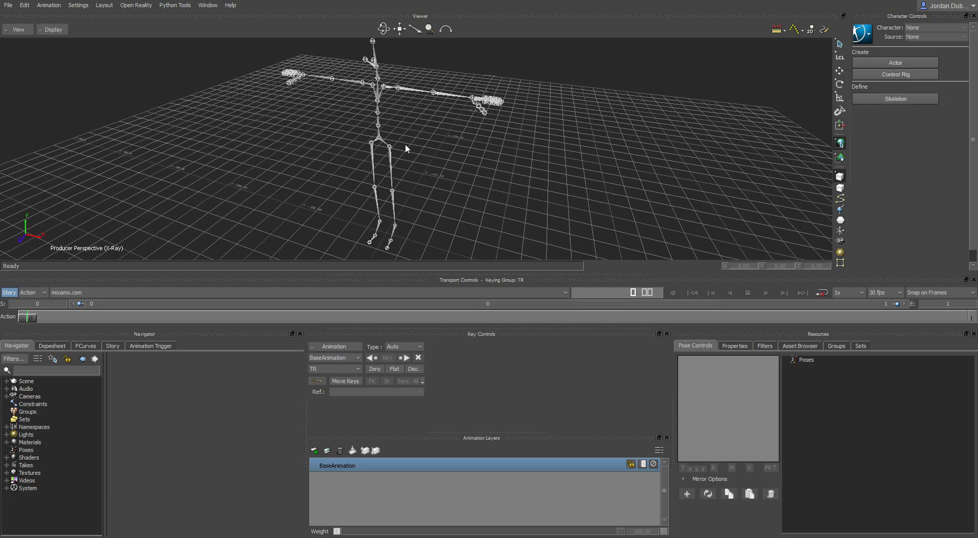
left_click(44, 28)
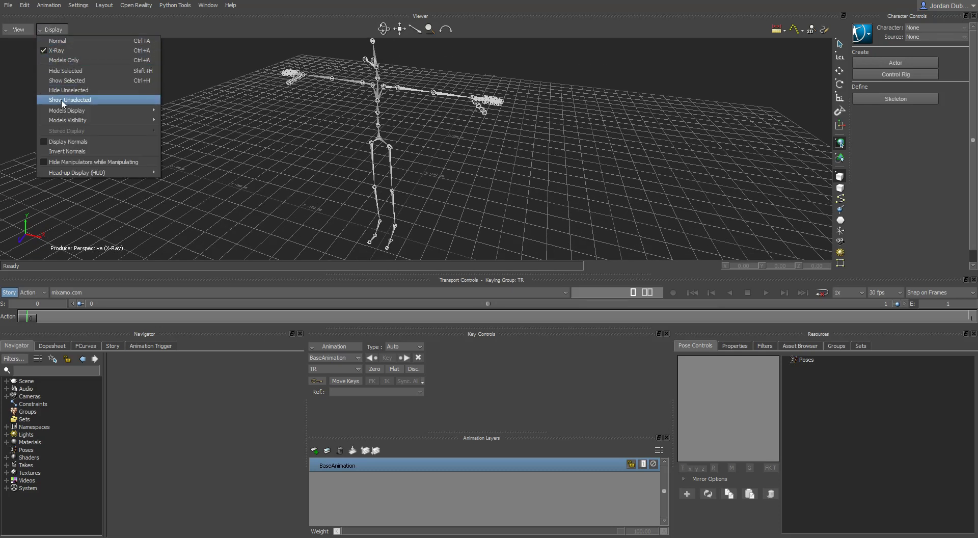
mouse_move(65, 116)
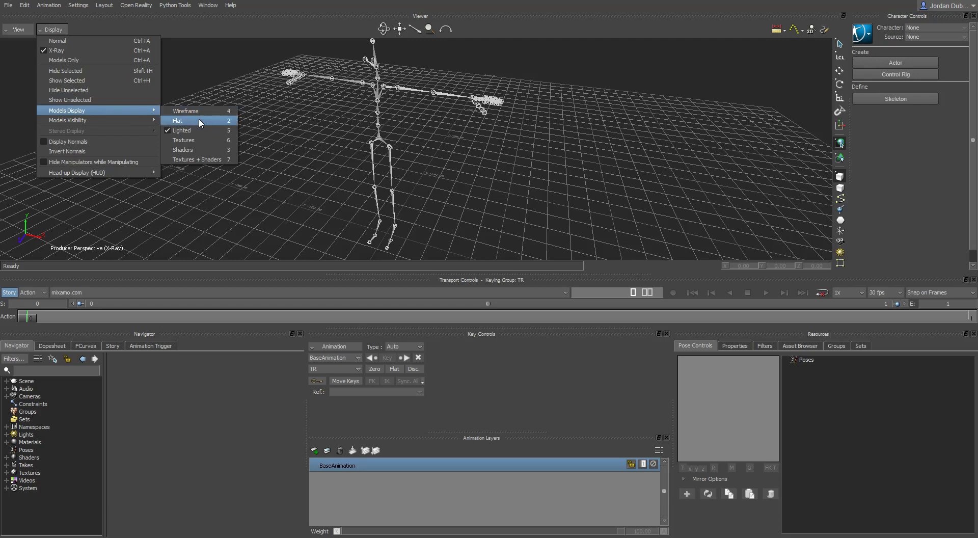
mouse_move(104, 120)
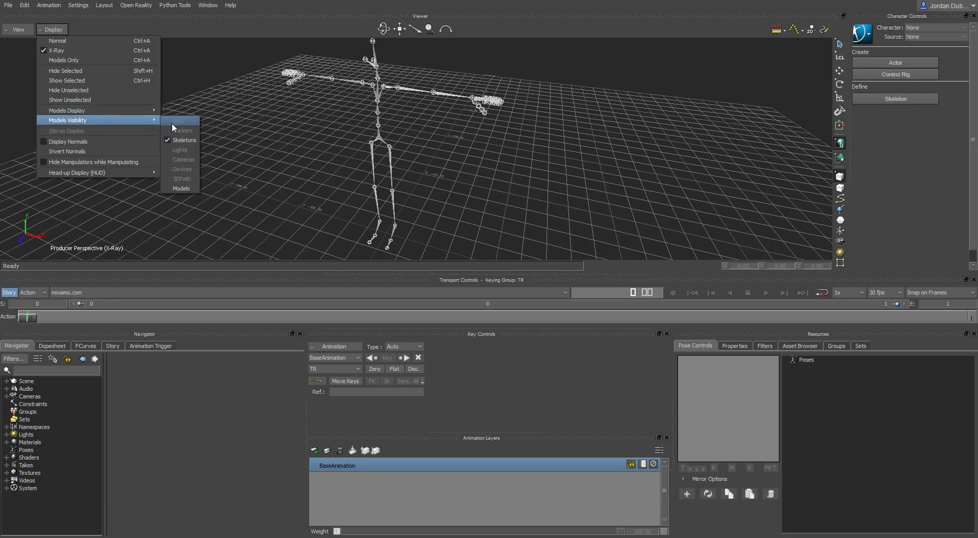
left_click(186, 190)
left_click_drag(422, 191, 463, 154)
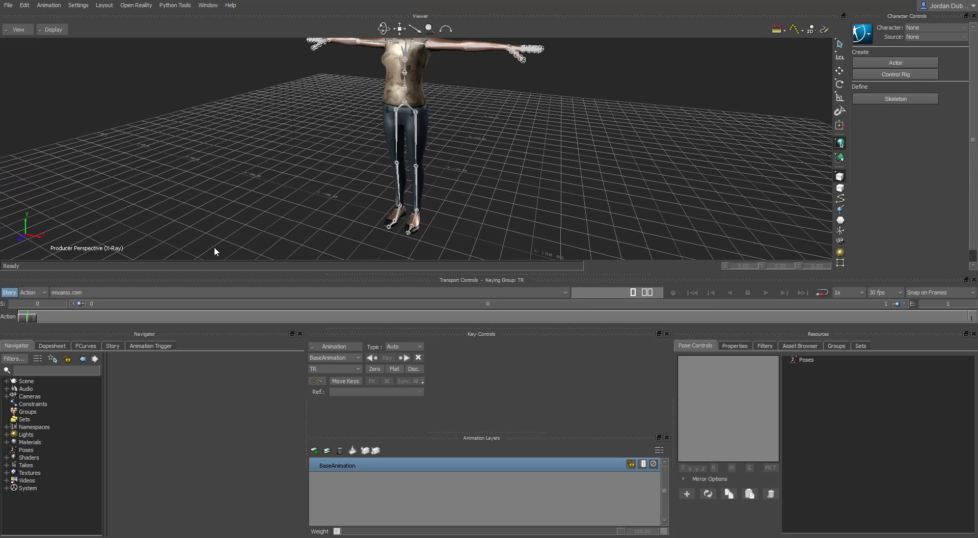
Step: Expand Scene, select Body, Eyelashes, Shoes, Bottoms, Tops and Hair, then expand mixamorig:Hips
left_click(6, 381)
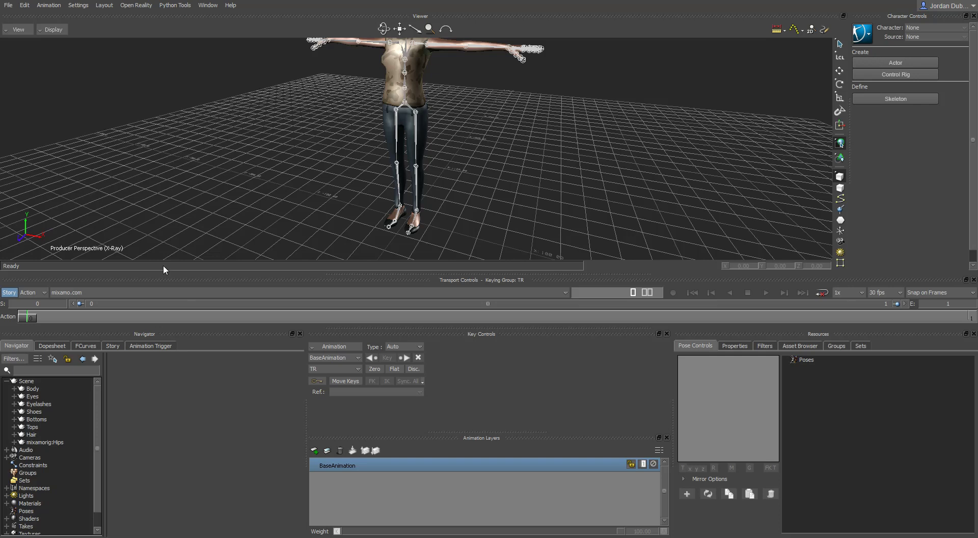
left_click(36, 390)
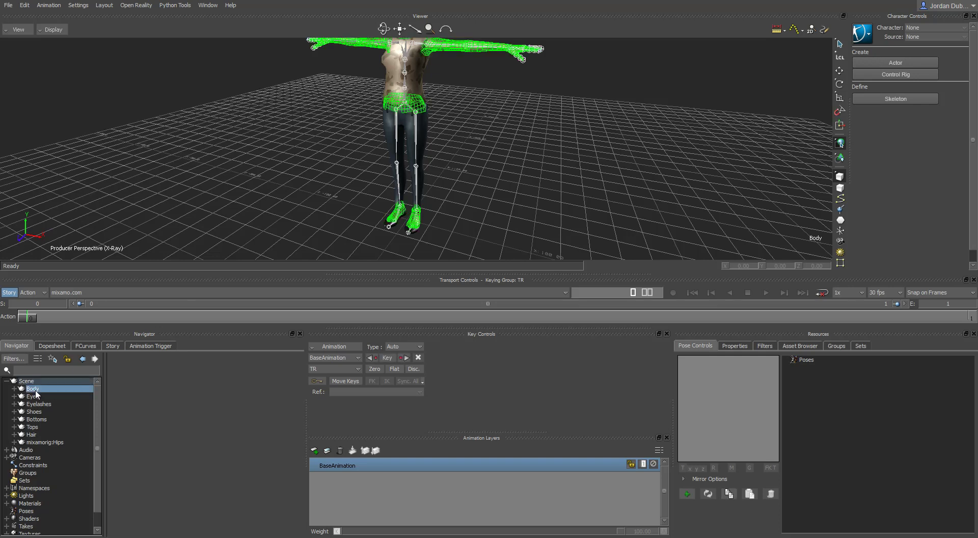
left_click(35, 404)
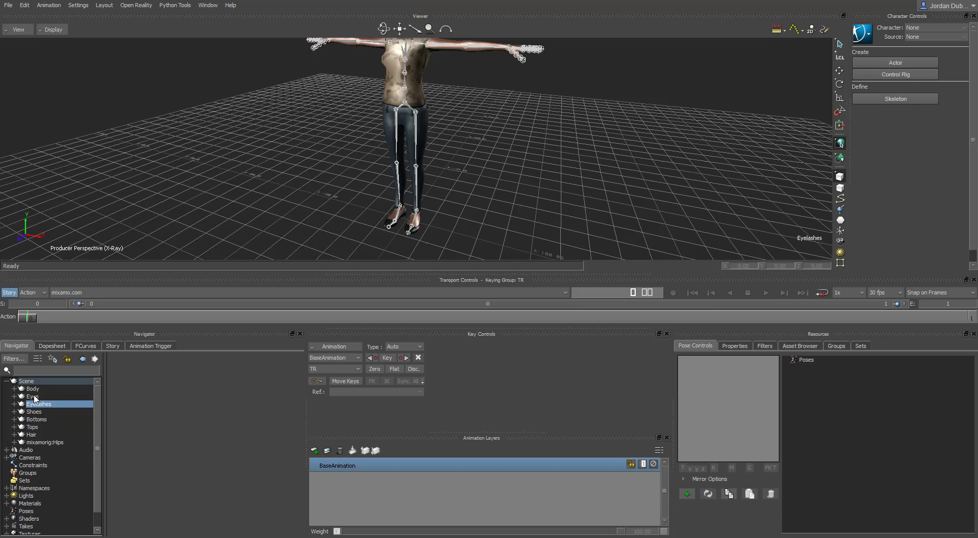
left_click(34, 412)
left_click(35, 419)
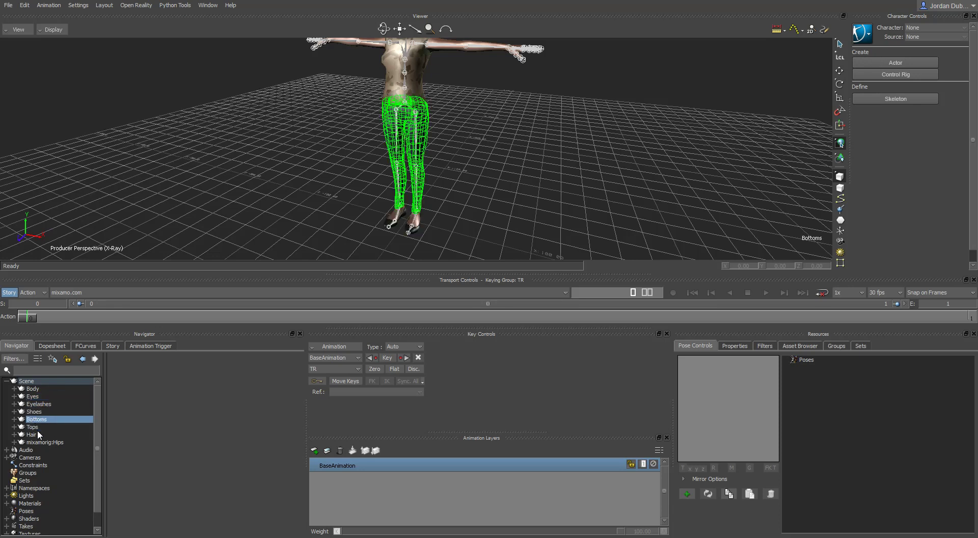
left_click(34, 427)
left_click(33, 435)
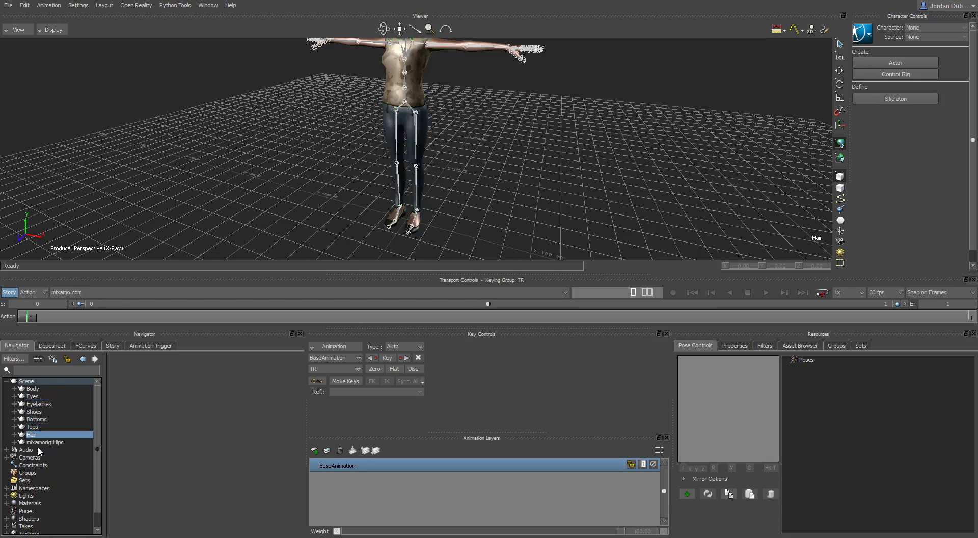
left_click(39, 442)
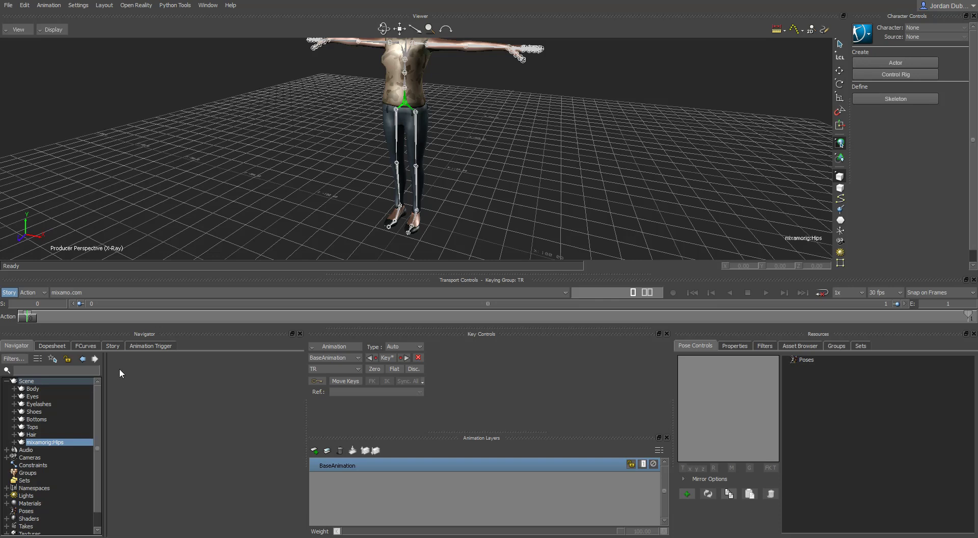
left_click(14, 442)
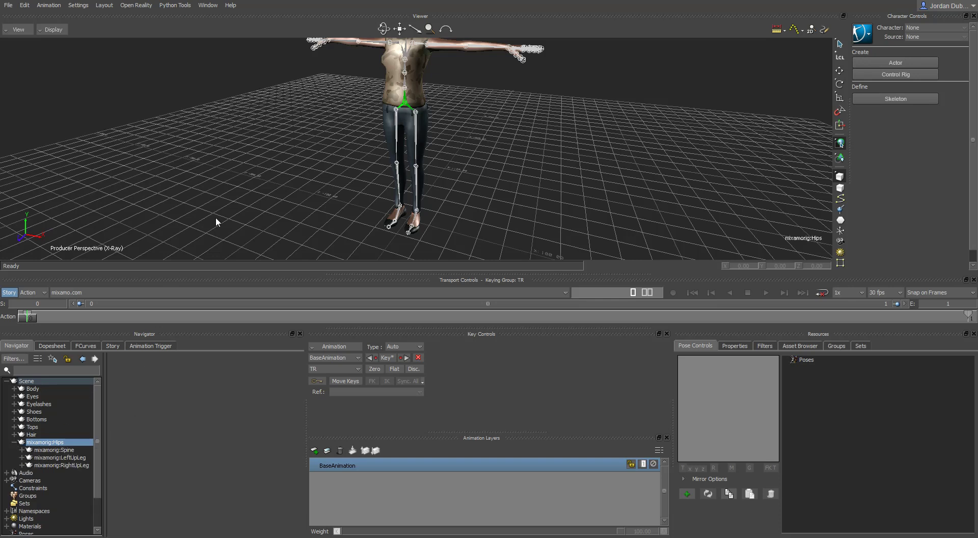
left_click_drag(216, 217, 194, 269, "ctrl")
scroll(406, 125, "up", 2)
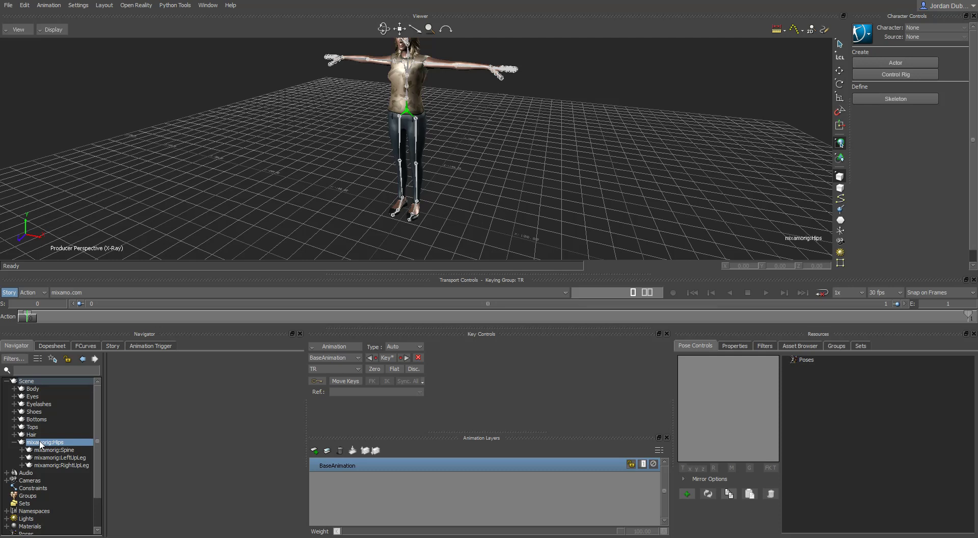
left_click(21, 450)
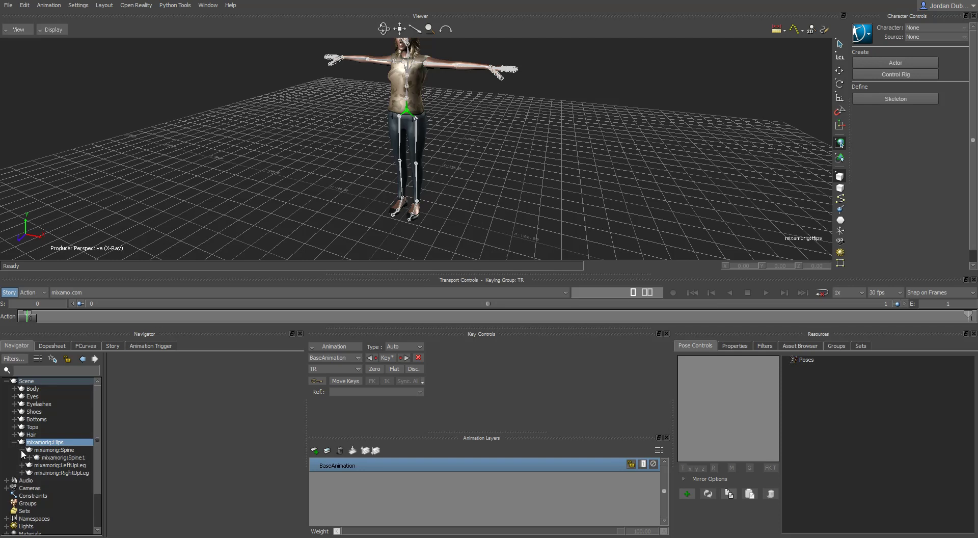
left_click(21, 451)
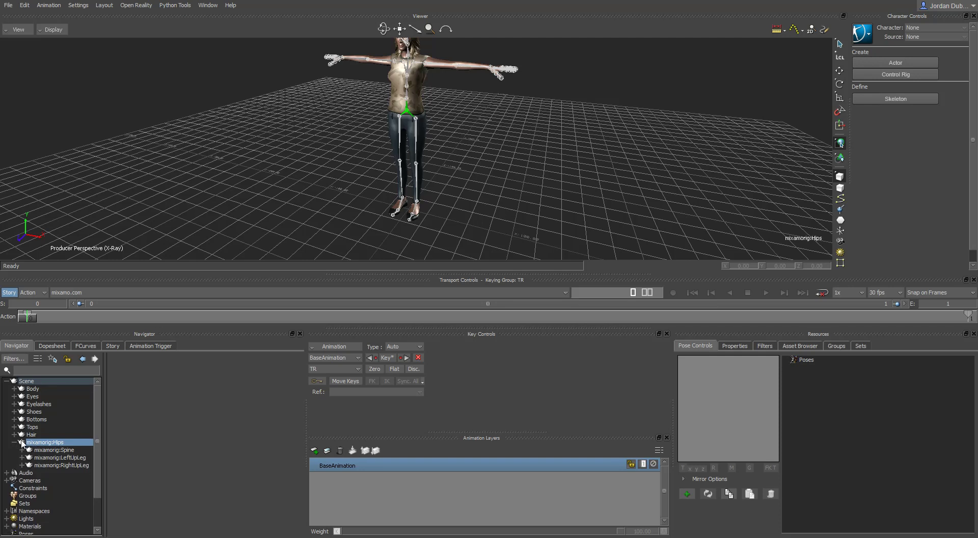
Step: Try Select Branches on mixamorig:Hips, then on the mixamorig:Spine upper-body branch
right_click(56, 444)
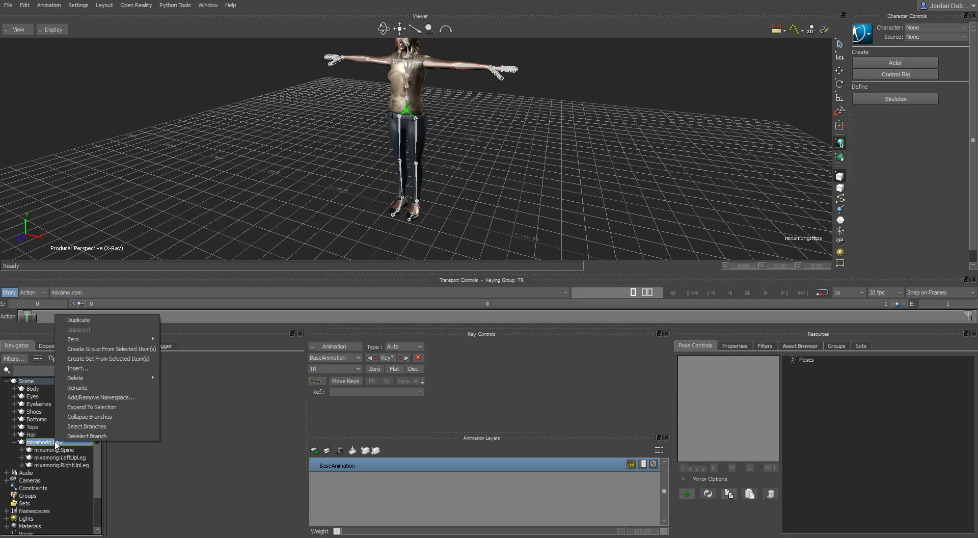
left_click(87, 426)
left_click(21, 450)
left_click(21, 449)
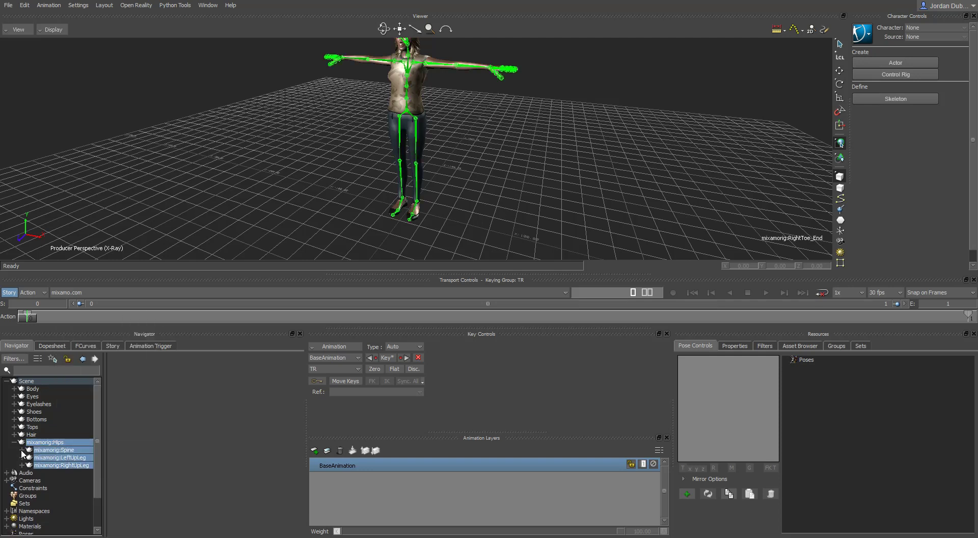
left_click(50, 450)
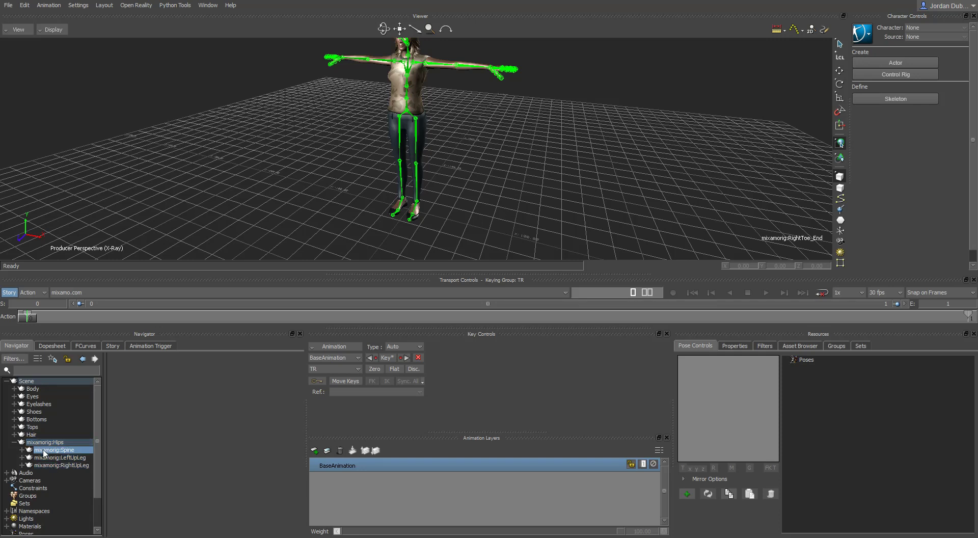
right_click(50, 450)
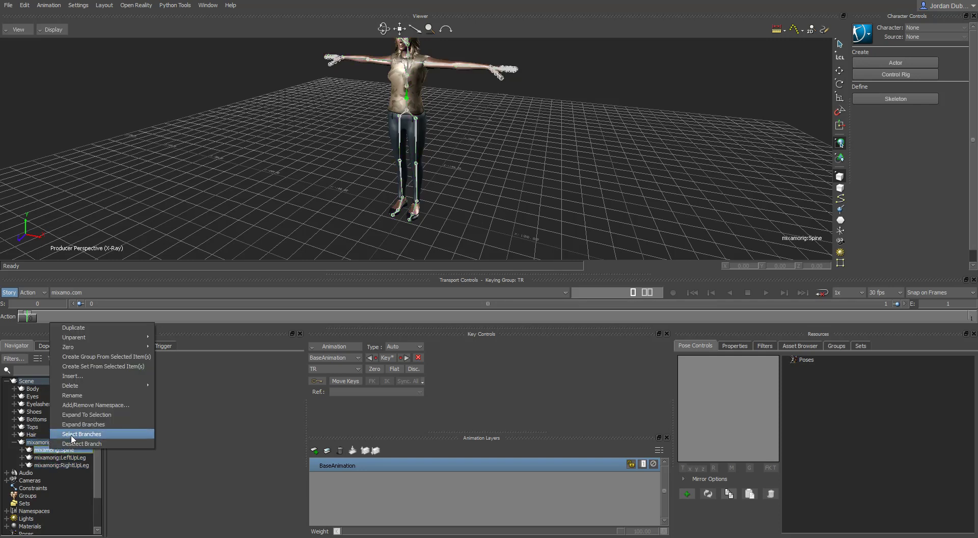
left_click(71, 438)
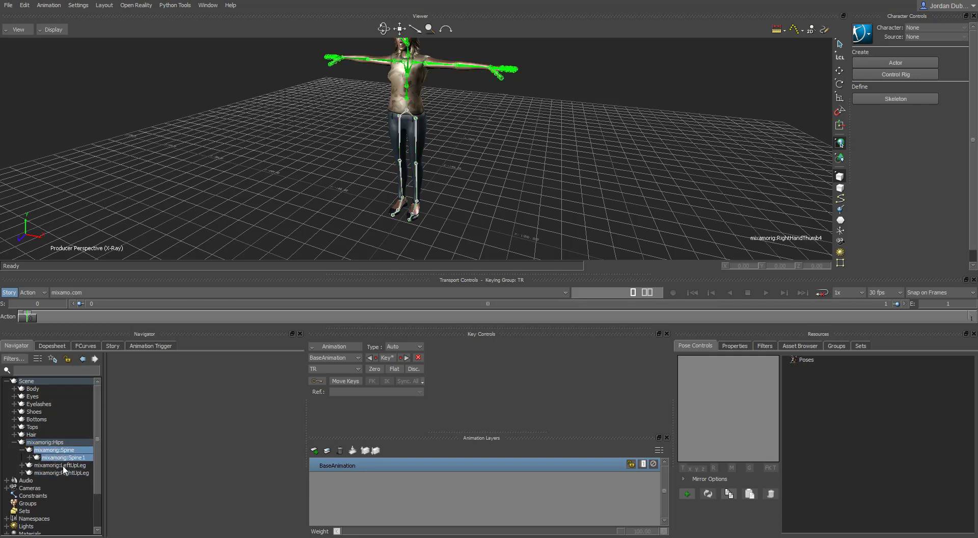
Step: Apply Select Branches to mixamorig:Hips again to select the whole skeleton
left_click(22, 451)
left_click(22, 450)
right_click(26, 442)
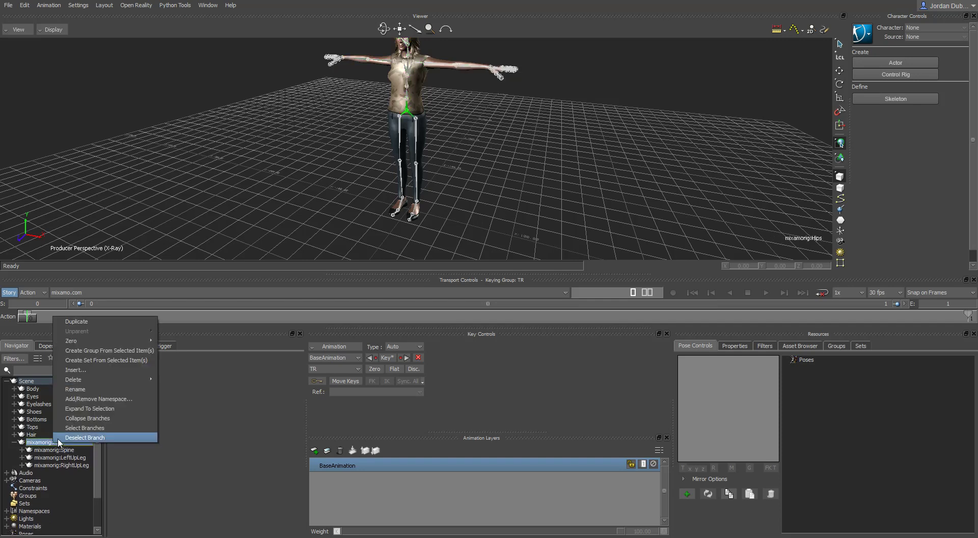
left_click(72, 441)
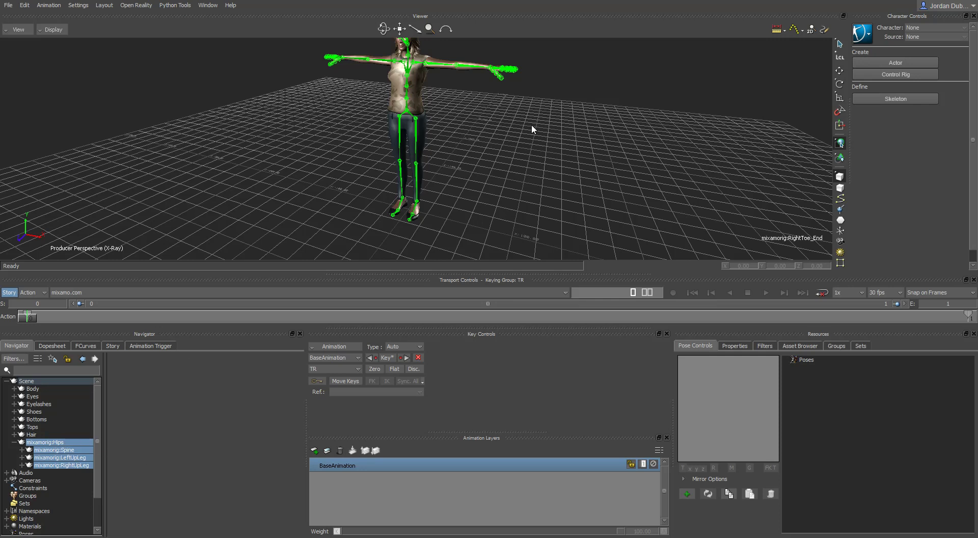
scroll(531, 124, "down", 2)
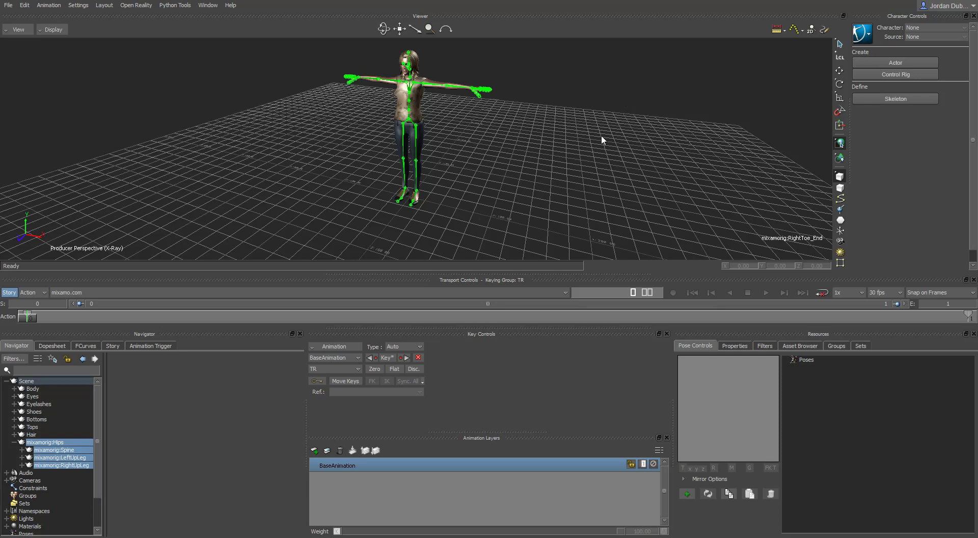
left_click_drag(564, 92, 511, 136)
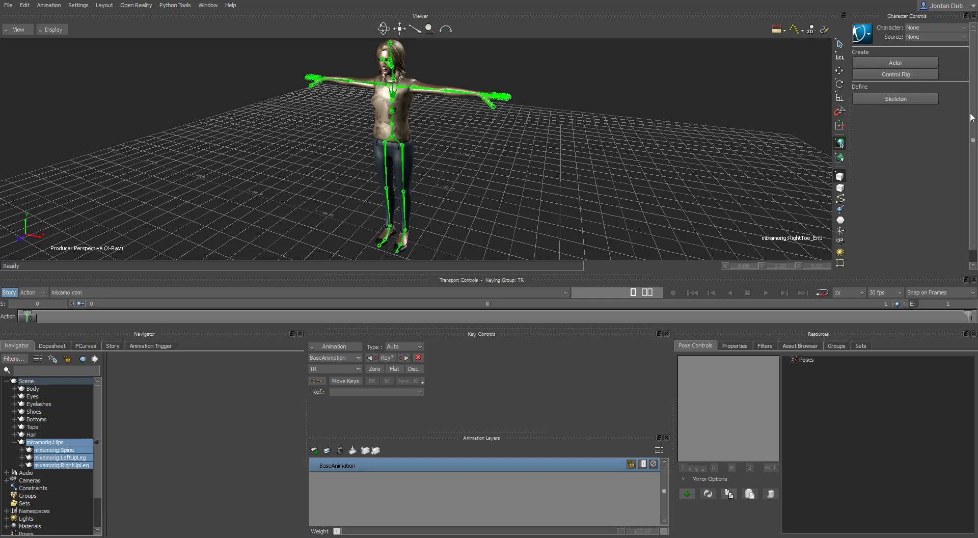
left_click(896, 101)
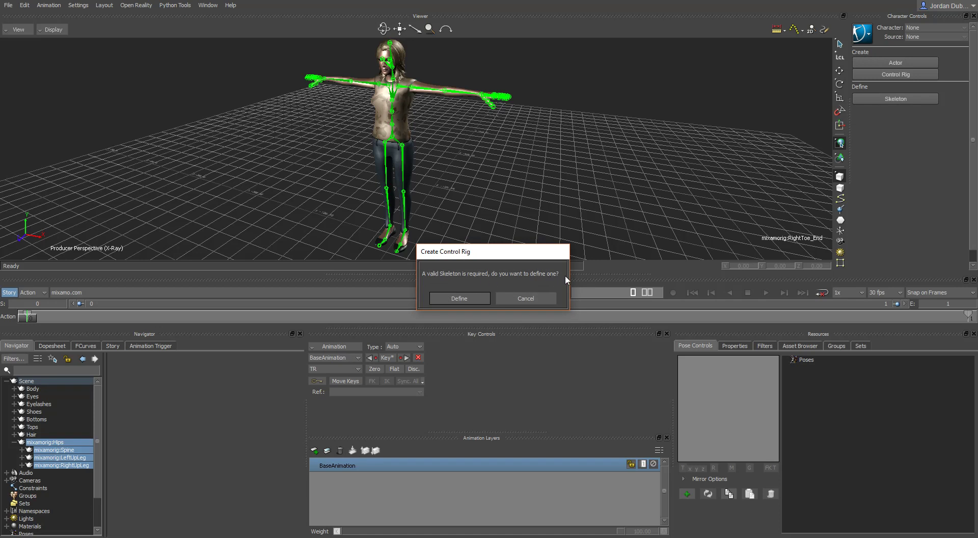
Step: Confirm Define in the Create Control Rig dialog to create the new Character
left_click(460, 299)
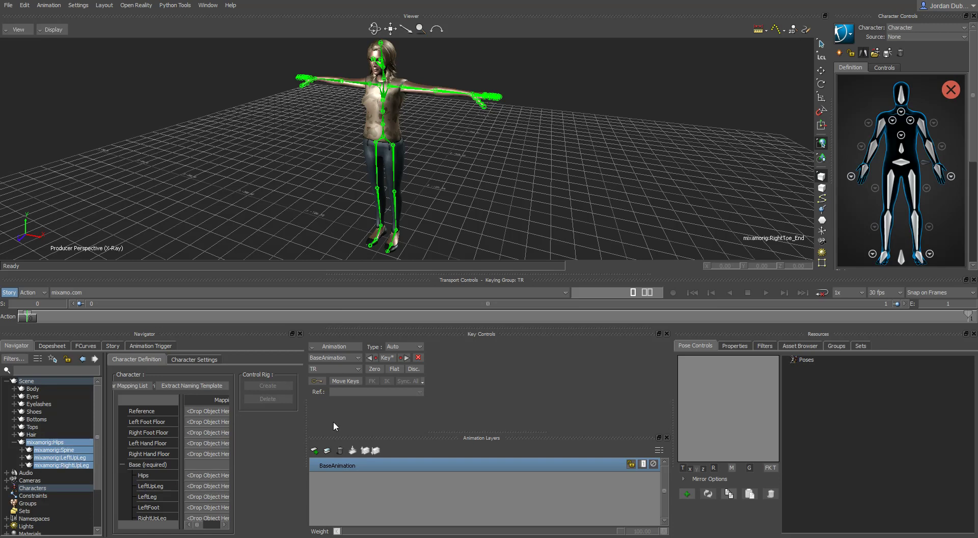
left_click_drag(306, 423, 521, 439)
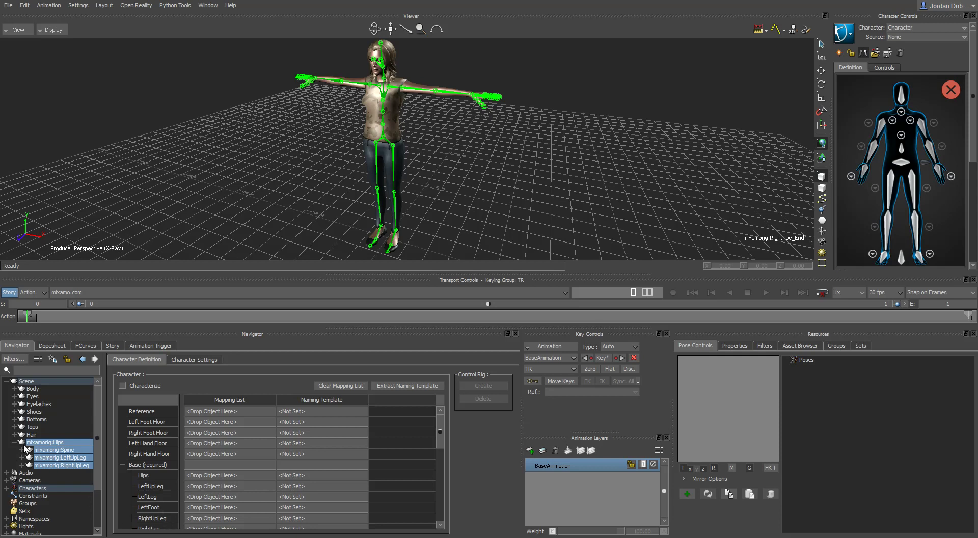
scroll(26, 450, "down", 3)
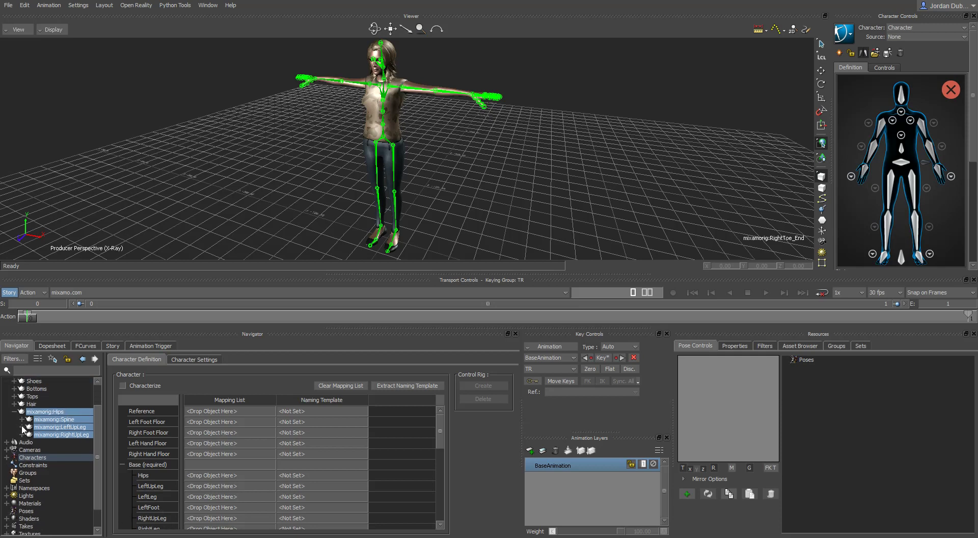
left_click(22, 427)
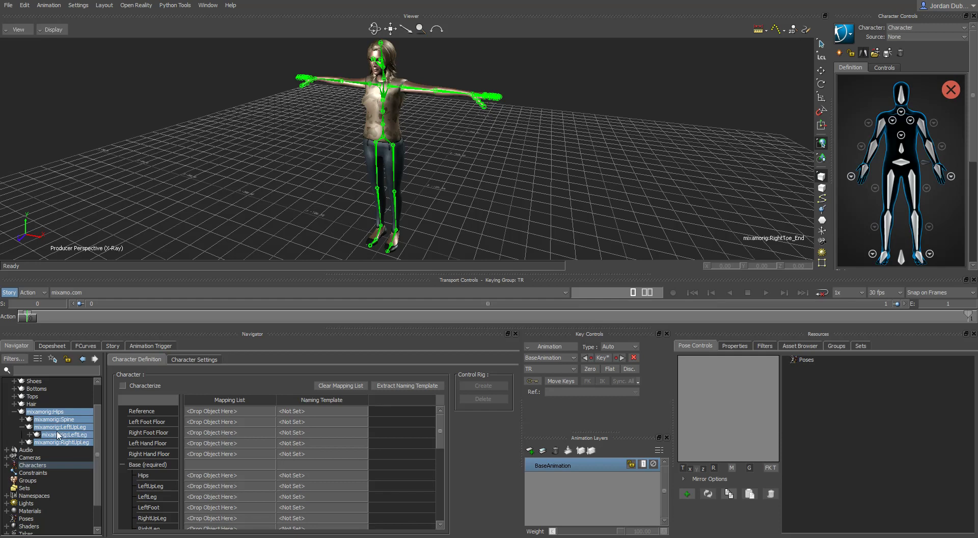
left_click(22, 428)
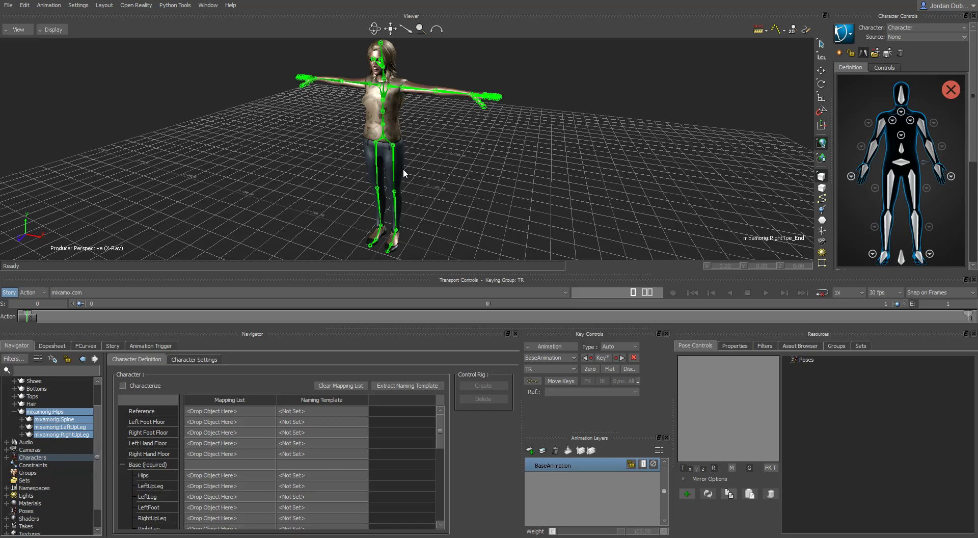
left_click(396, 154)
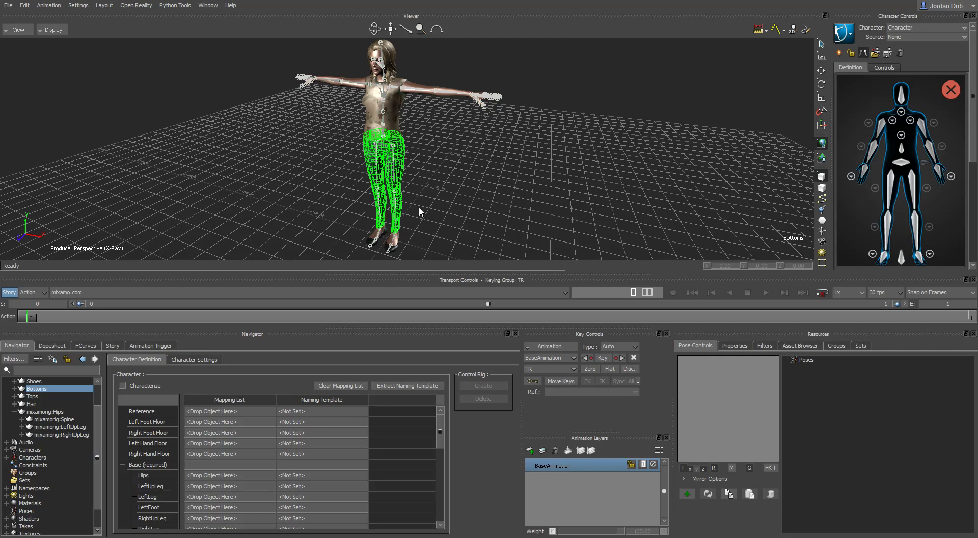
Step: Click the Tops and Bottoms meshes in the viewer, then select mixamorig:Hips in the Navigator
scroll(395, 192, "up", 3)
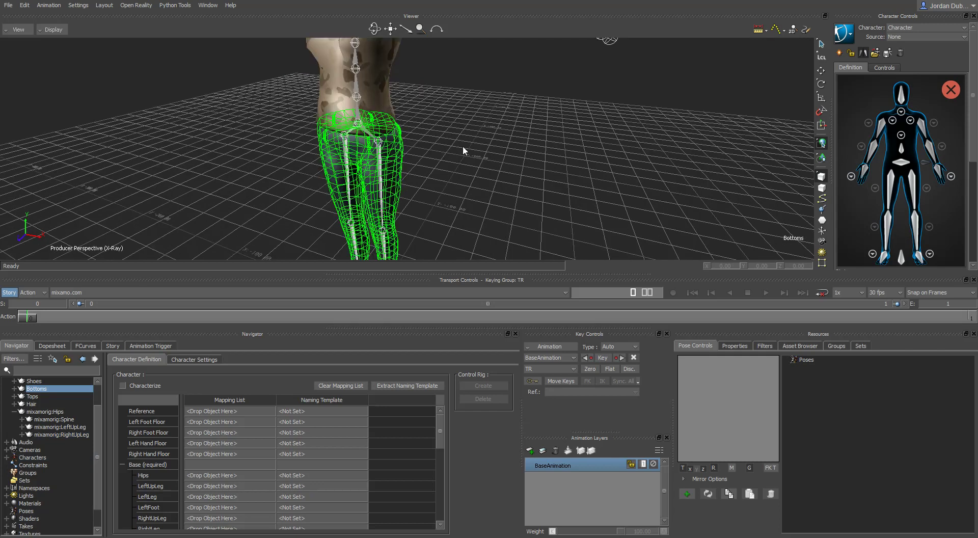
left_click(357, 93)
left_click(356, 73)
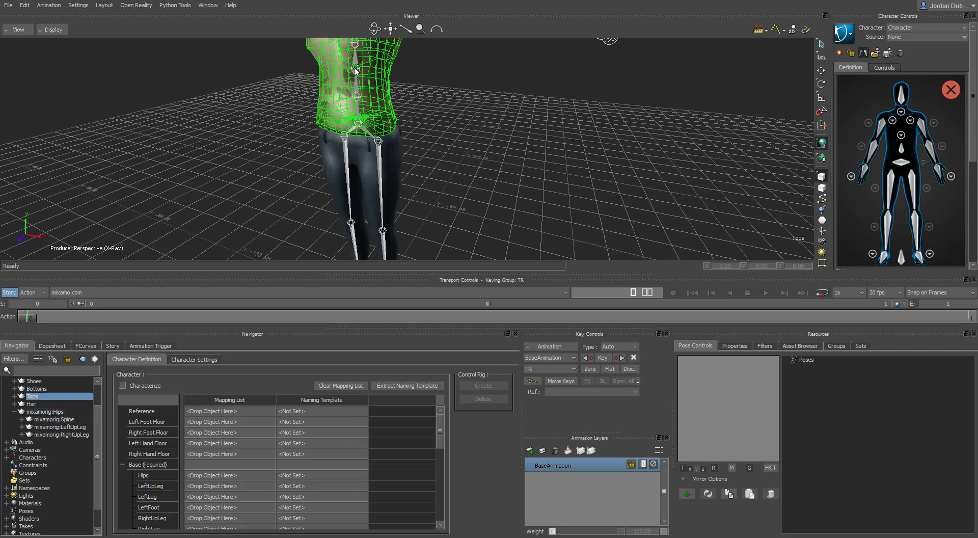
left_click(383, 142)
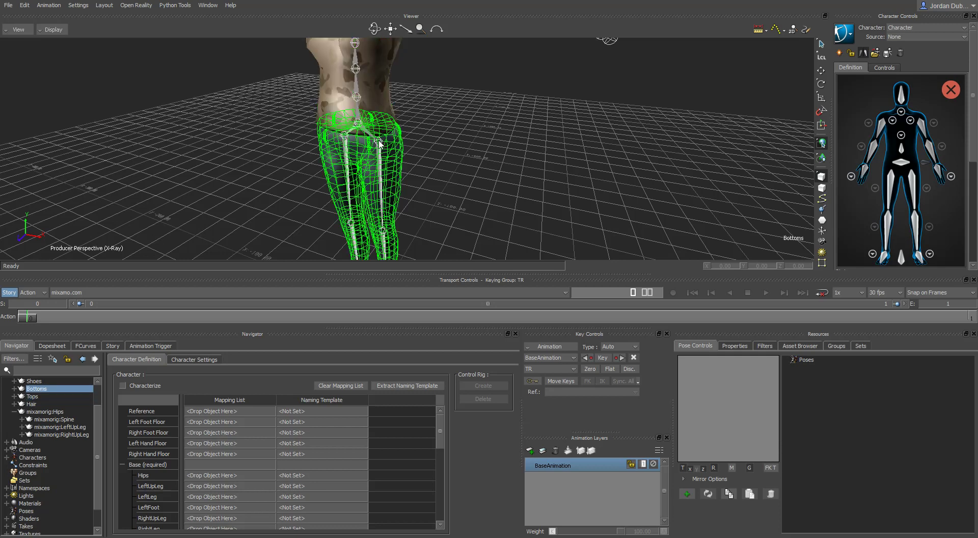
left_click(362, 129)
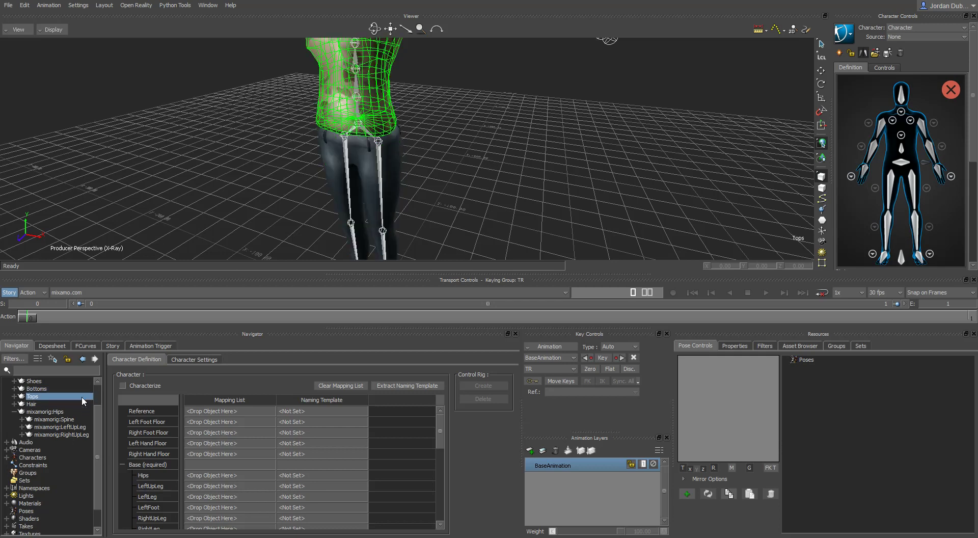
scroll(366, 155, "down", 2)
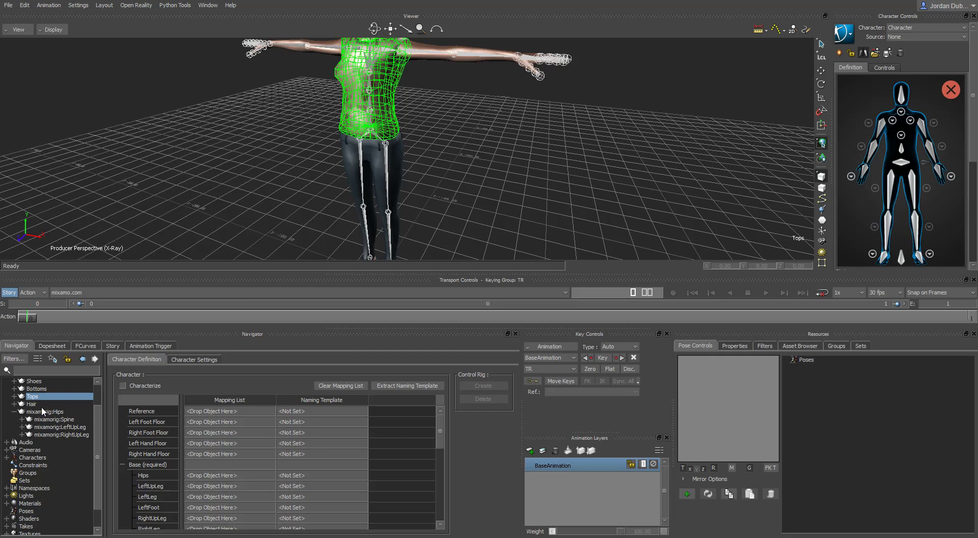
left_click(55, 411)
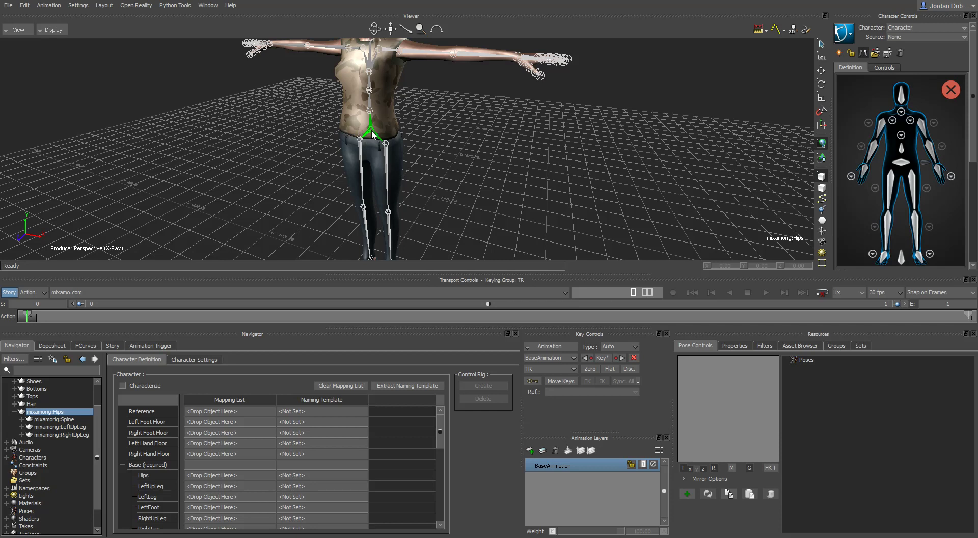
Step: Assign mixamorig:Hips to the Hips slot on the Definition figure with Assign Selected Bone
scroll(397, 145, "down", 2)
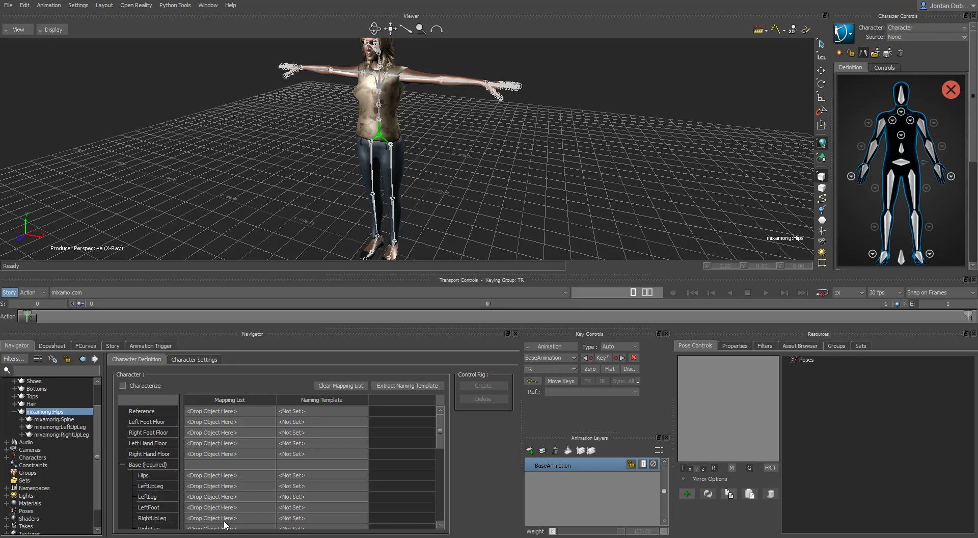
left_click(194, 359)
left_click(146, 359)
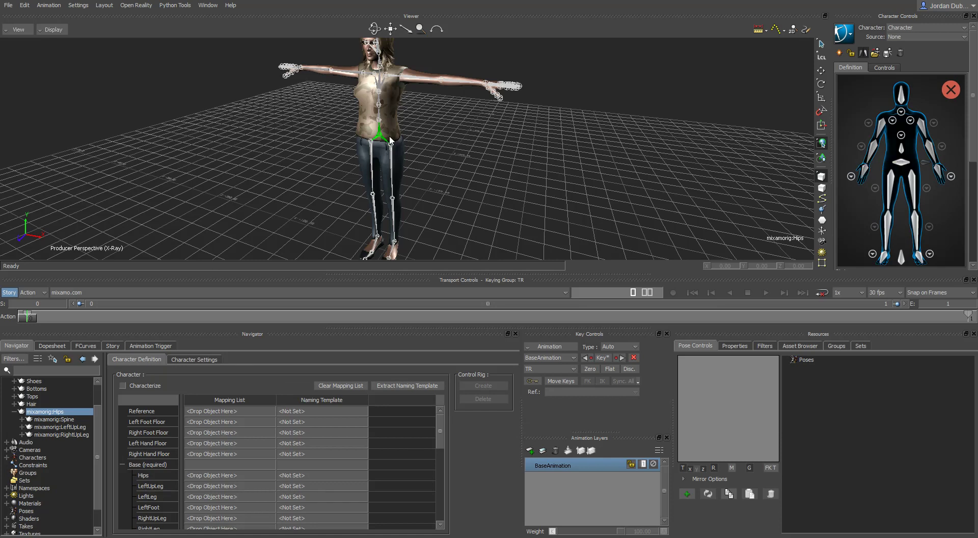
right_click(902, 163)
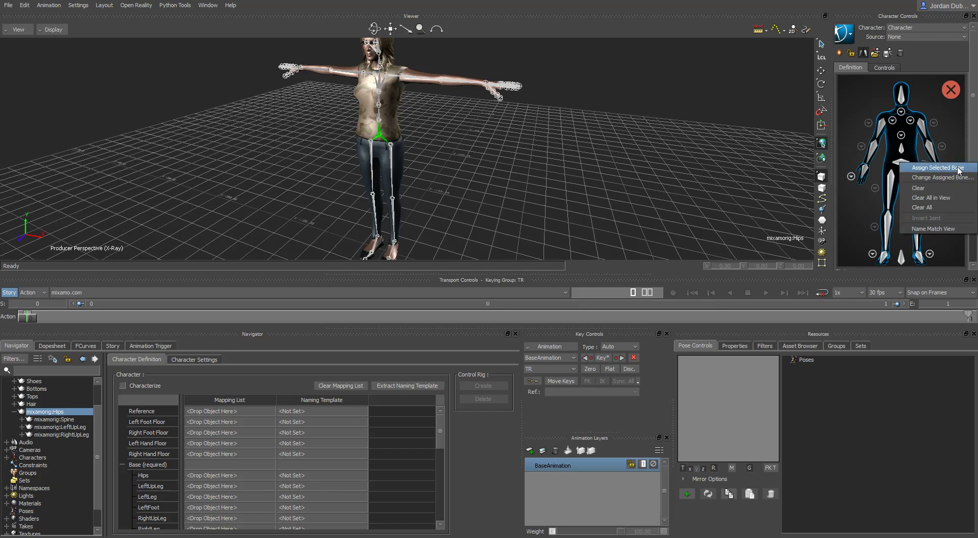
left_click(929, 169)
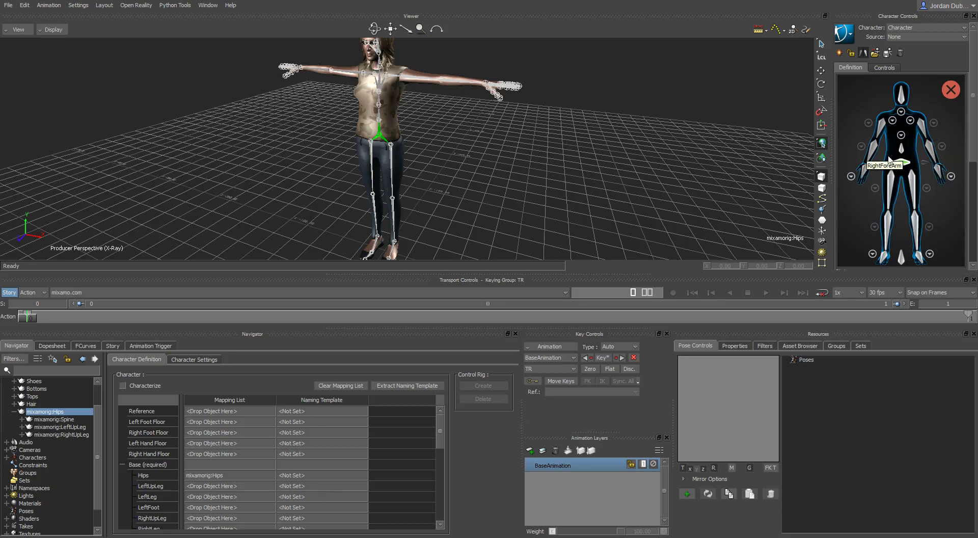
Step: Select mixamorig:Spine and assign it to the definition's Spine slot
left_click(379, 122)
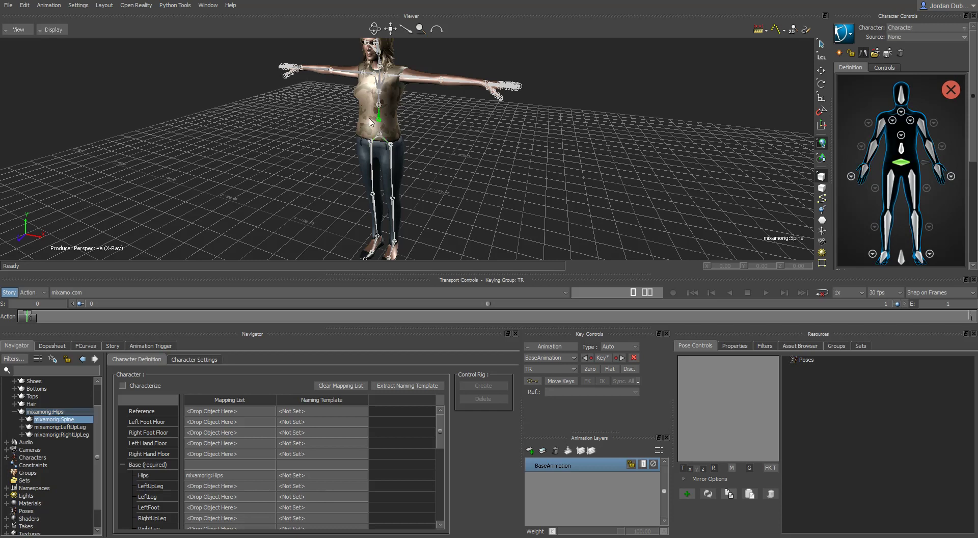
right_click(900, 148)
left_click(937, 152)
left_click(379, 106)
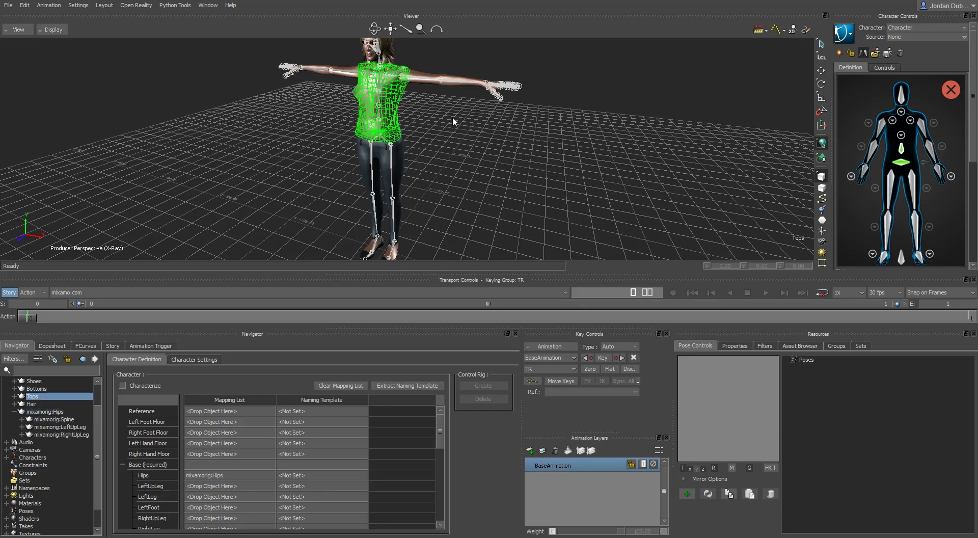
Step: Hide all models through Display > Models Visibility, leaving only the skeleton visible
left_click(386, 143)
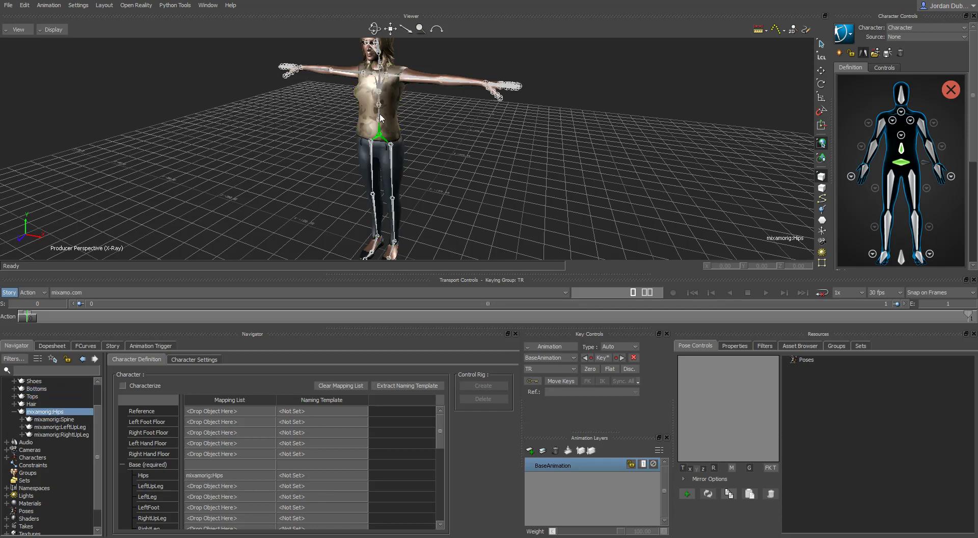
left_click(380, 117)
left_click(43, 29)
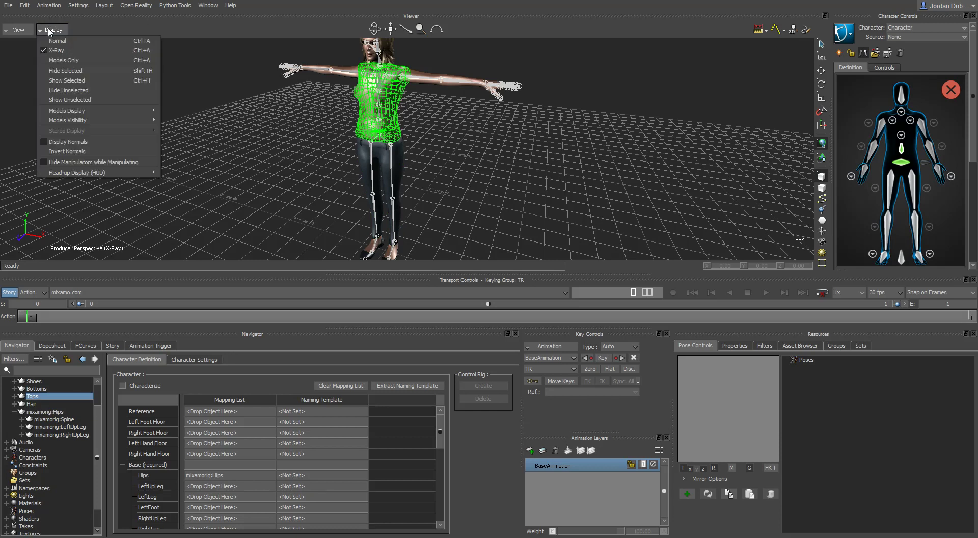
mouse_move(78, 112)
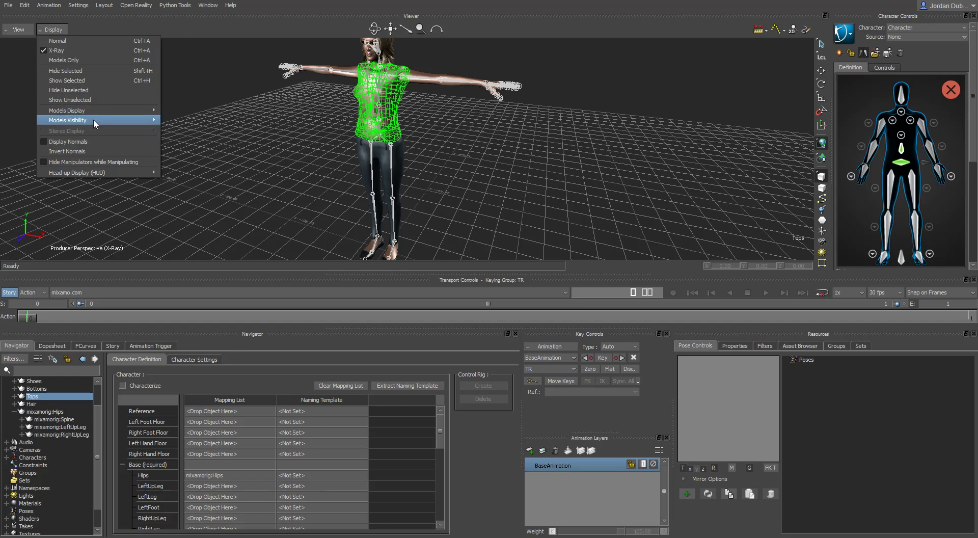
left_click(182, 189)
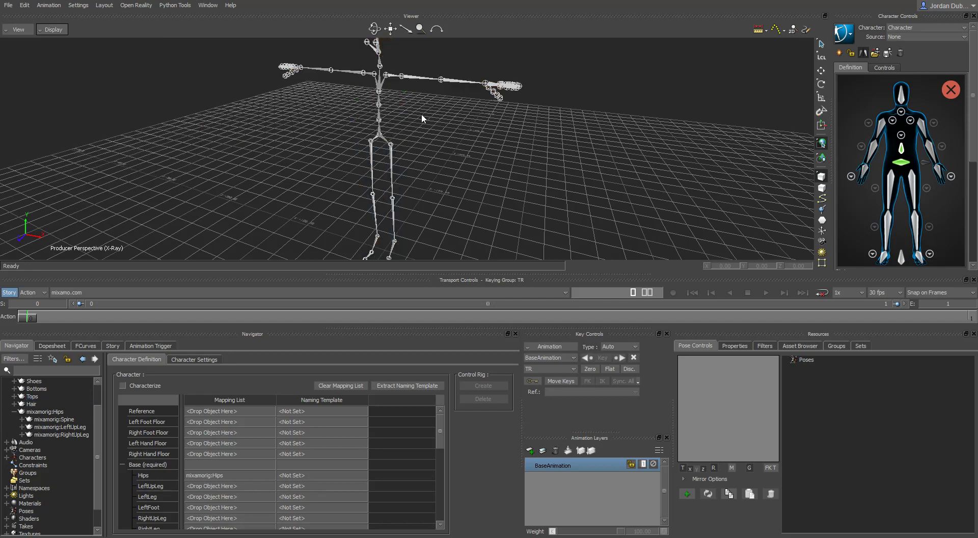
Step: Assign the mixamorig:Spine1 joint to the Spine1 slot from the spine close-up
left_click(379, 104)
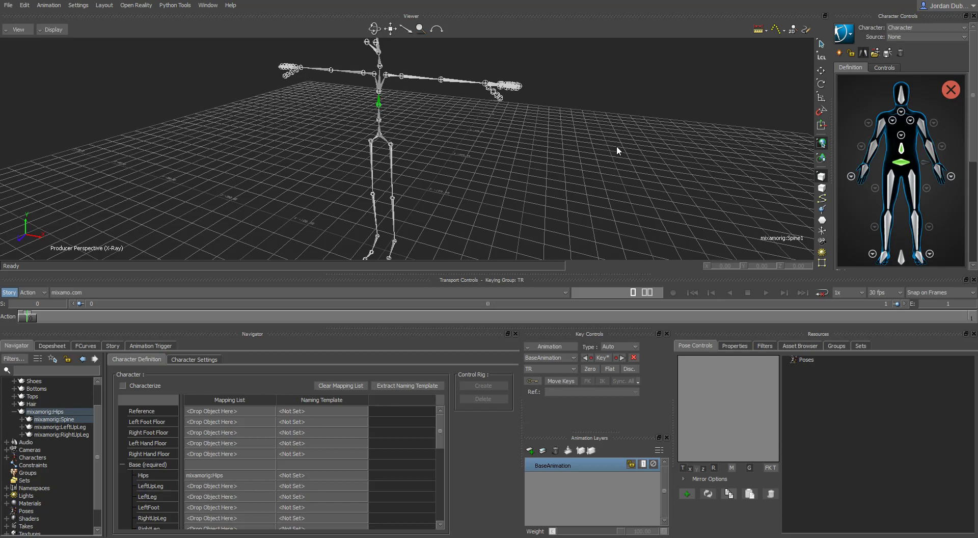
left_click(901, 148)
left_click(901, 145)
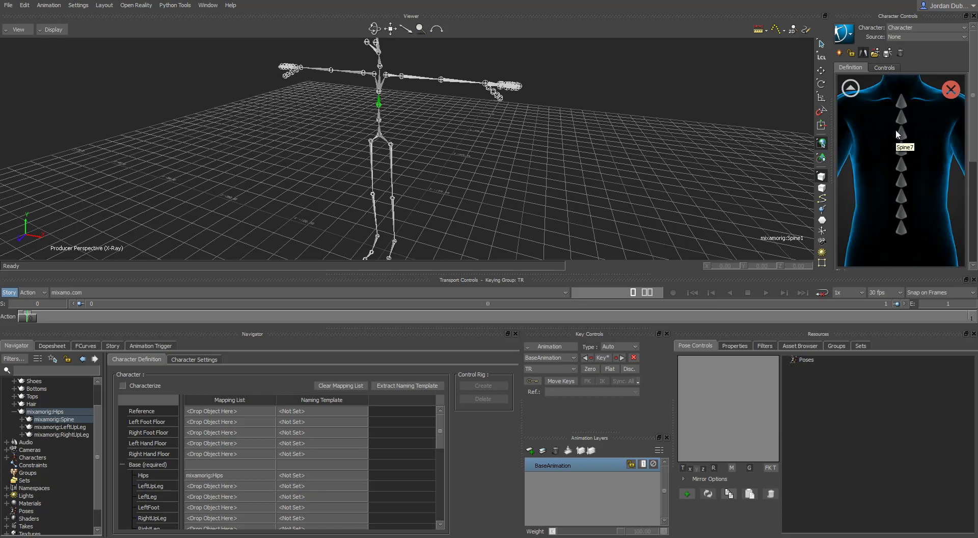
right_click(900, 229)
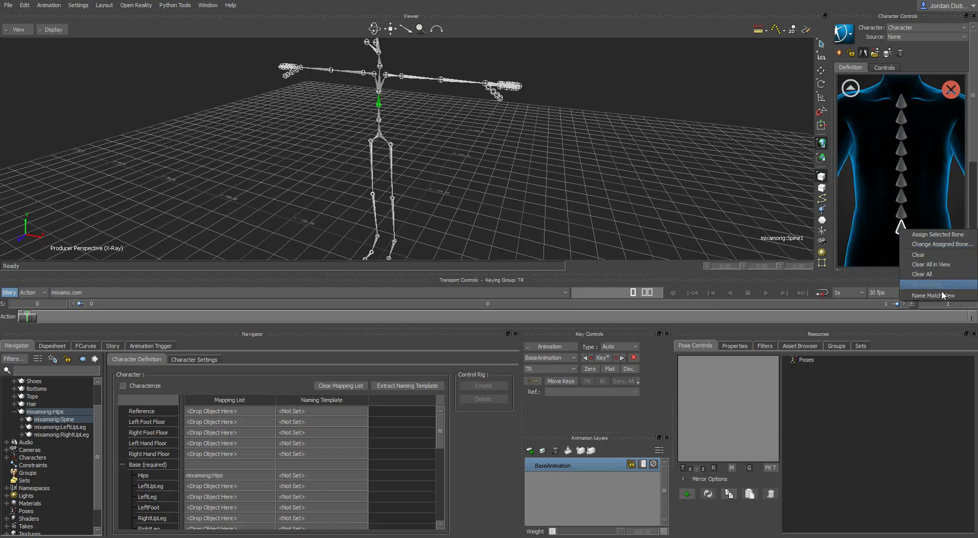
left_click(943, 235)
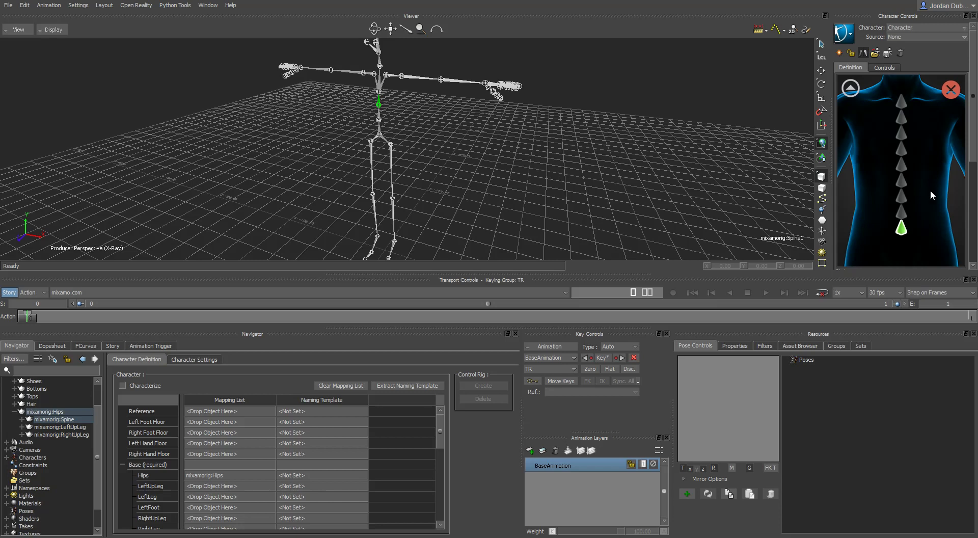
left_click(850, 88)
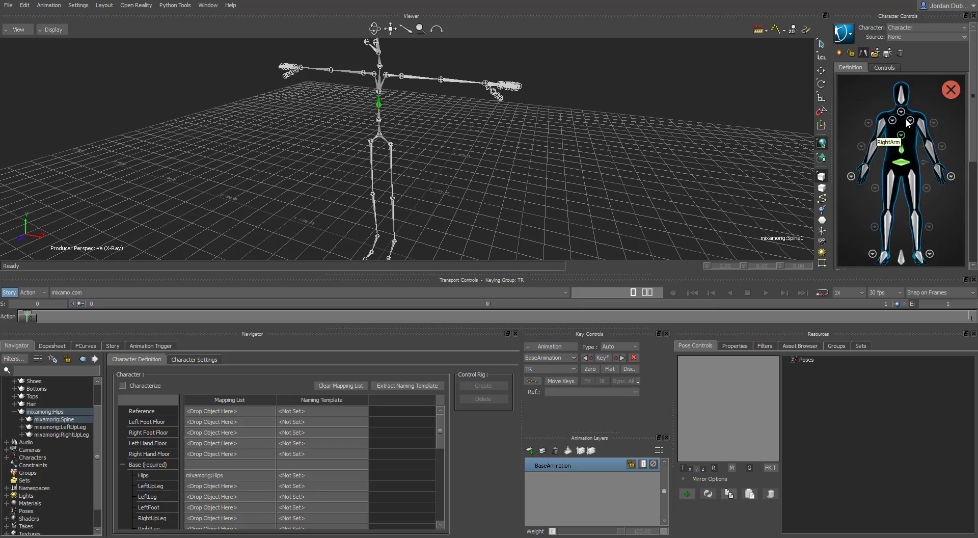
Step: Assign mixamorig:LeftArm to the left shoulder slot and check the shoulder roll close-up
left_click(412, 80)
right_click(920, 124)
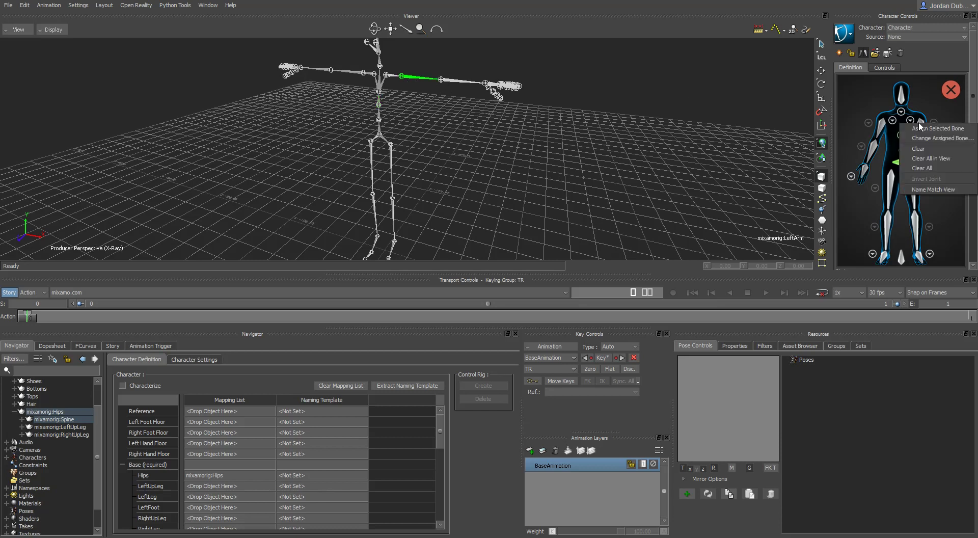
left_click(923, 129)
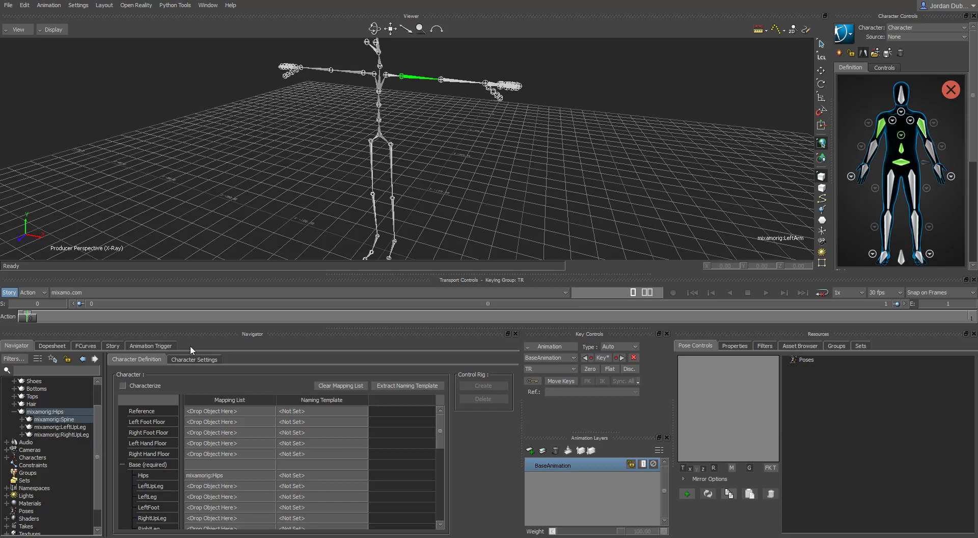
left_click(933, 122)
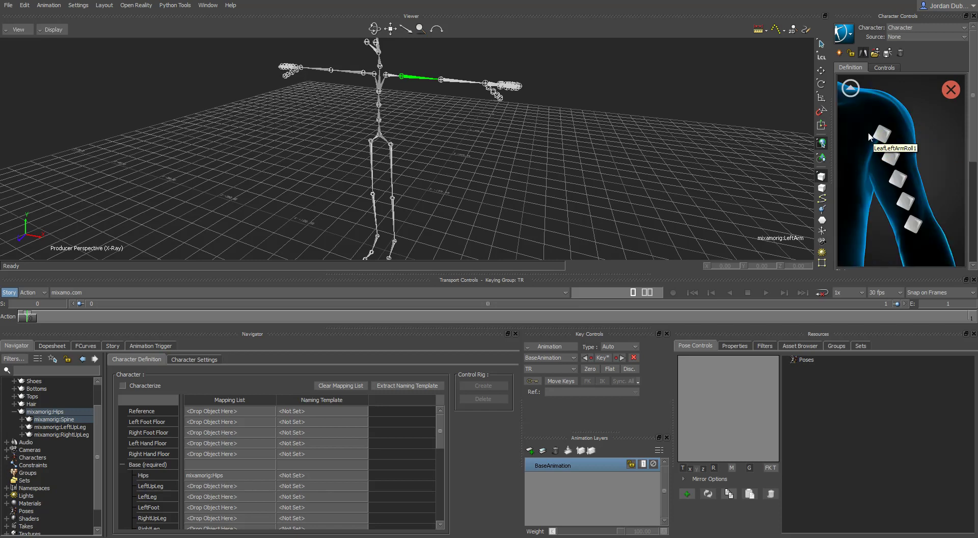
left_click(850, 88)
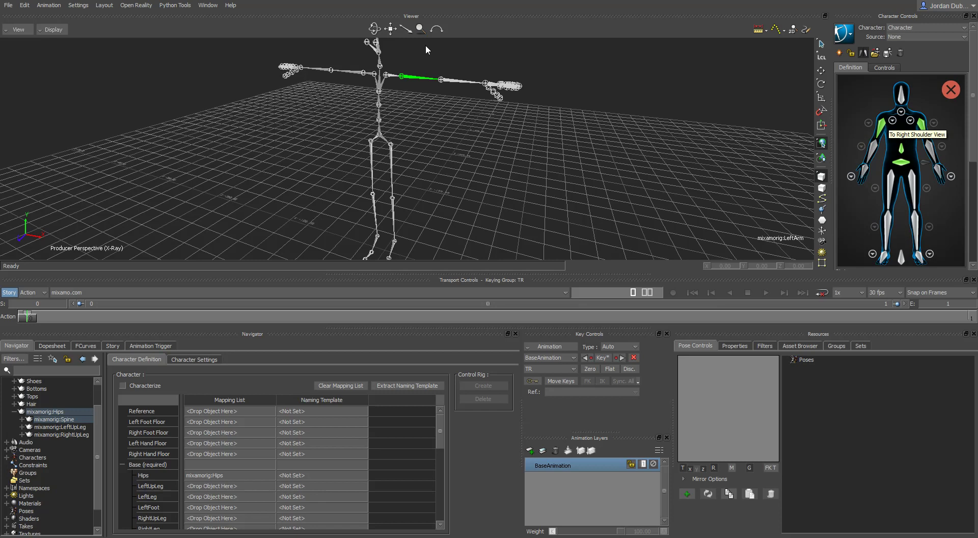
right_click(923, 124)
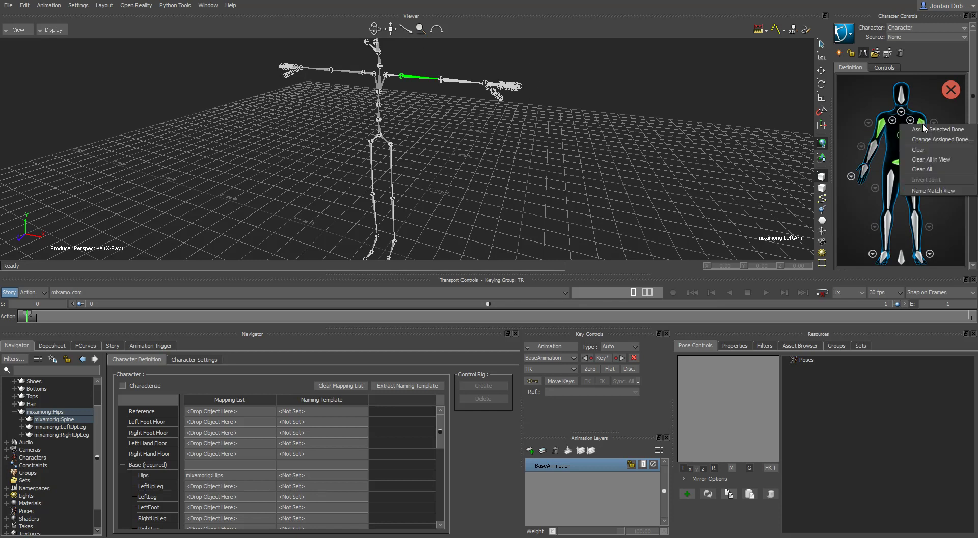
Step: Clear all existing bone mappings from the character definition
left_click(921, 171)
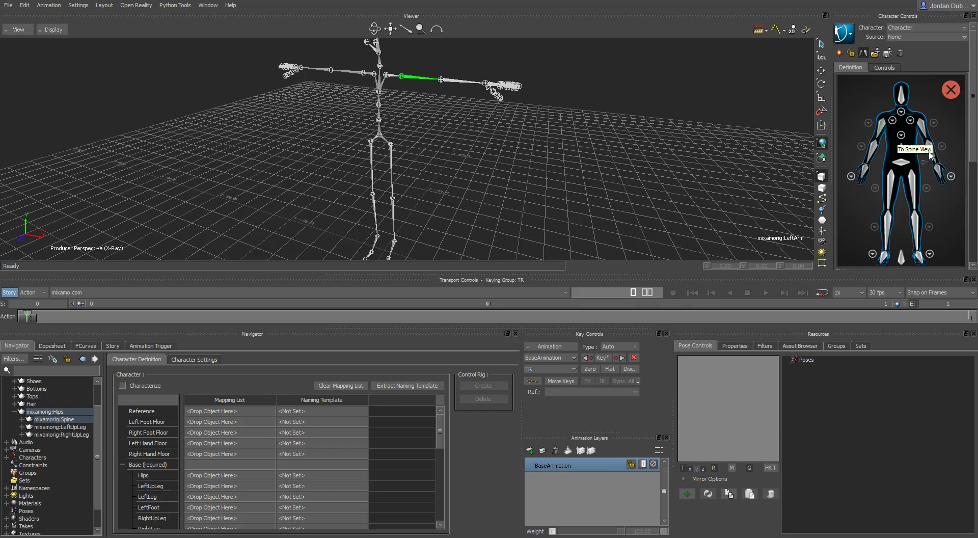
right_click(951, 127)
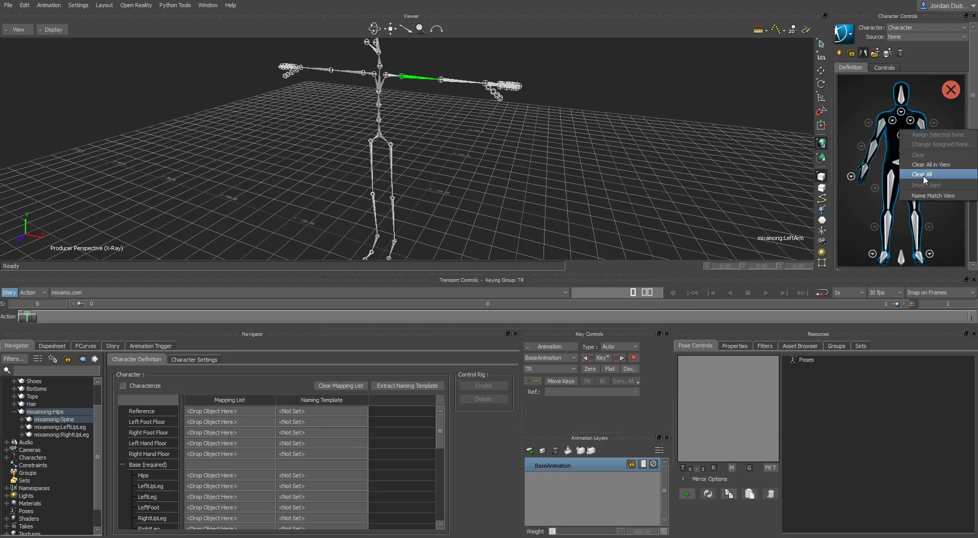
left_click(868, 106)
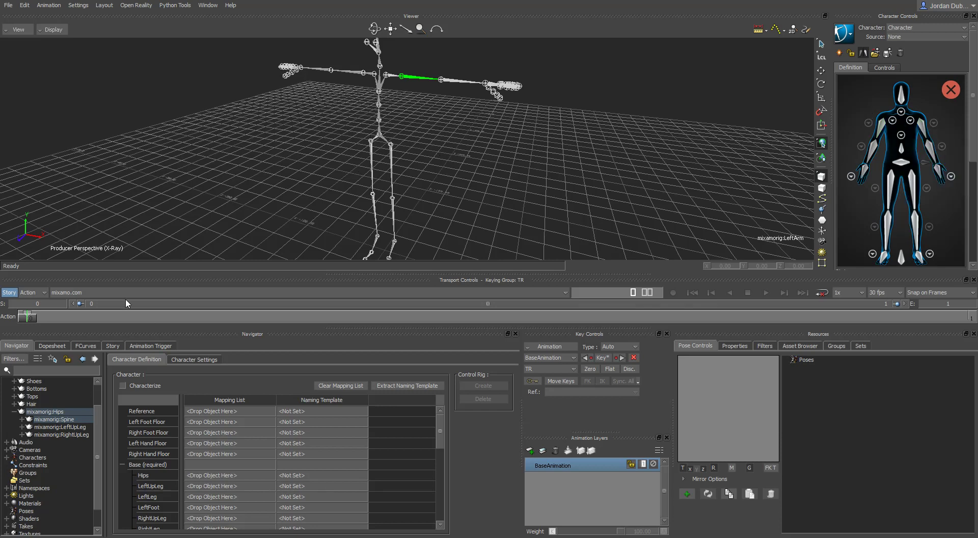
Step: Select the whole mixamorig:Hips branch and drag it onto the character's Mapping List
scroll(171, 441, "down", 1)
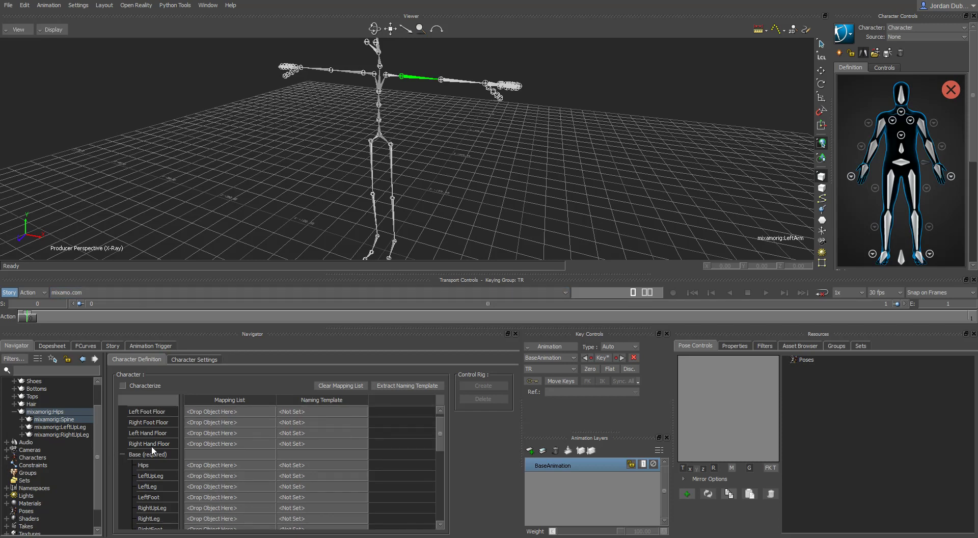
right_click(45, 411)
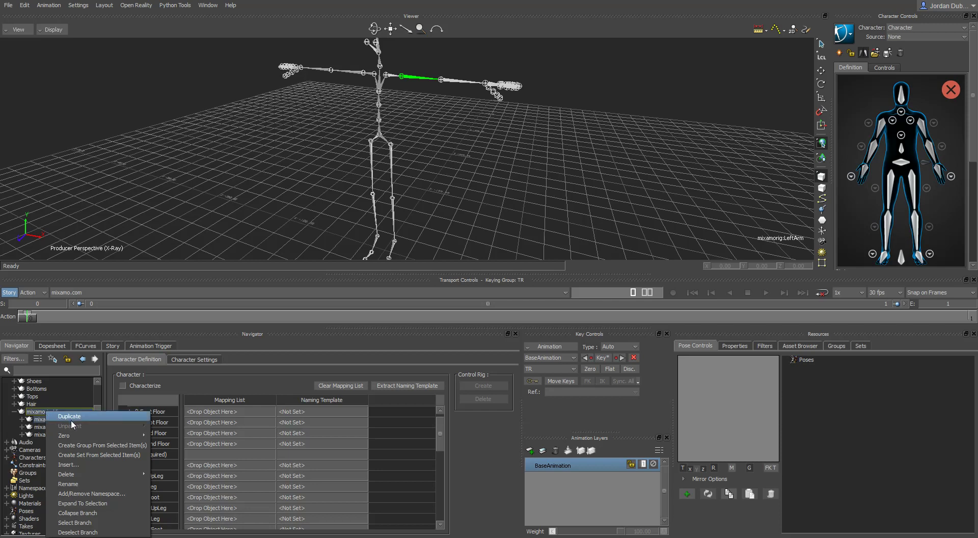
left_click(92, 524)
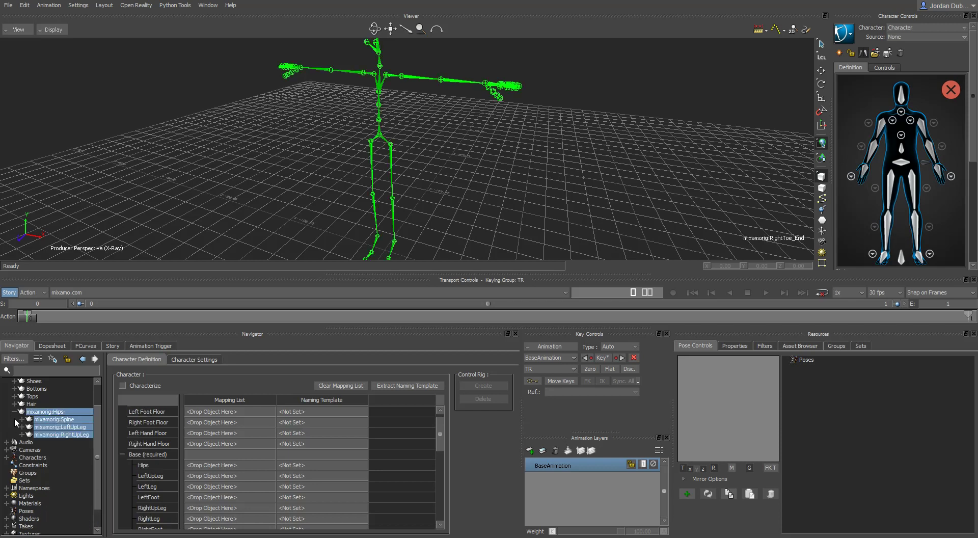
scroll(278, 473, "up", 1)
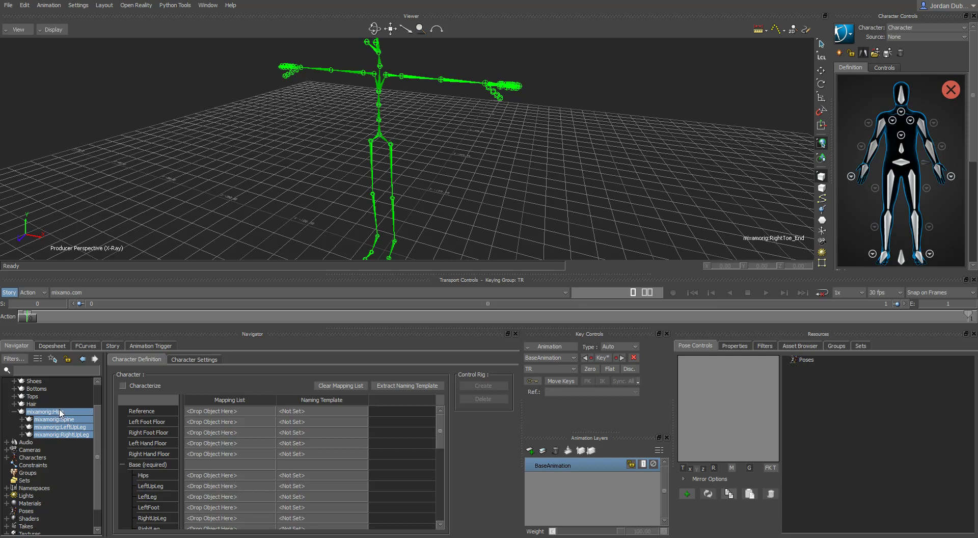
left_click_drag(69, 427, 229, 472)
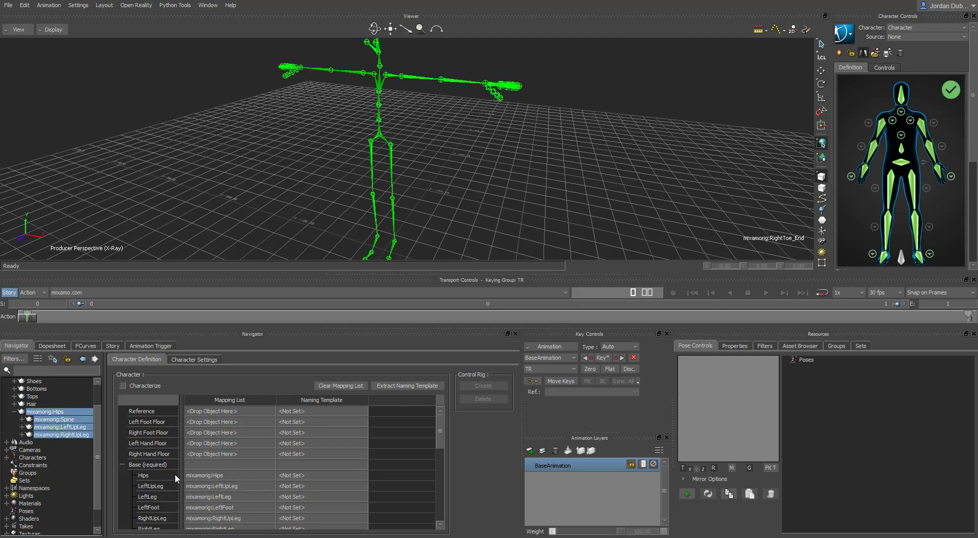
Step: Scroll the Mapping List to confirm Spine, LeftArm, LeftForeArm and LeftHand are all mapped
scroll(228, 480, "down", 1)
scroll(225, 460, "down", 3)
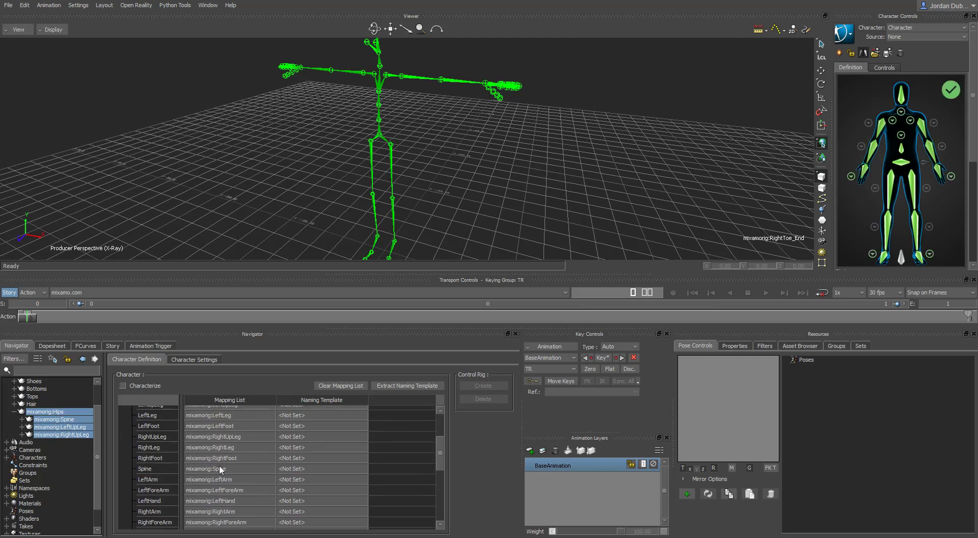
scroll(215, 484, "up", 1)
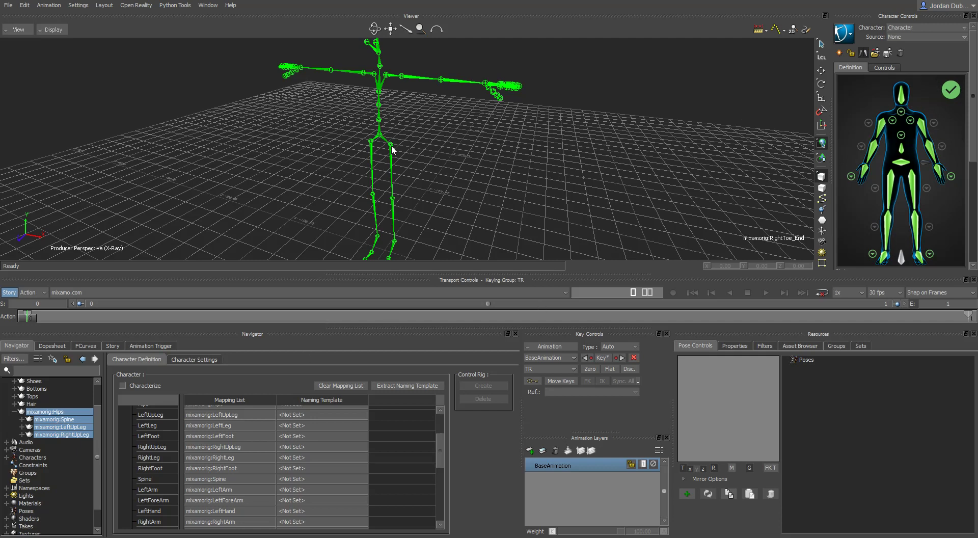
scroll(395, 149, "down", 3)
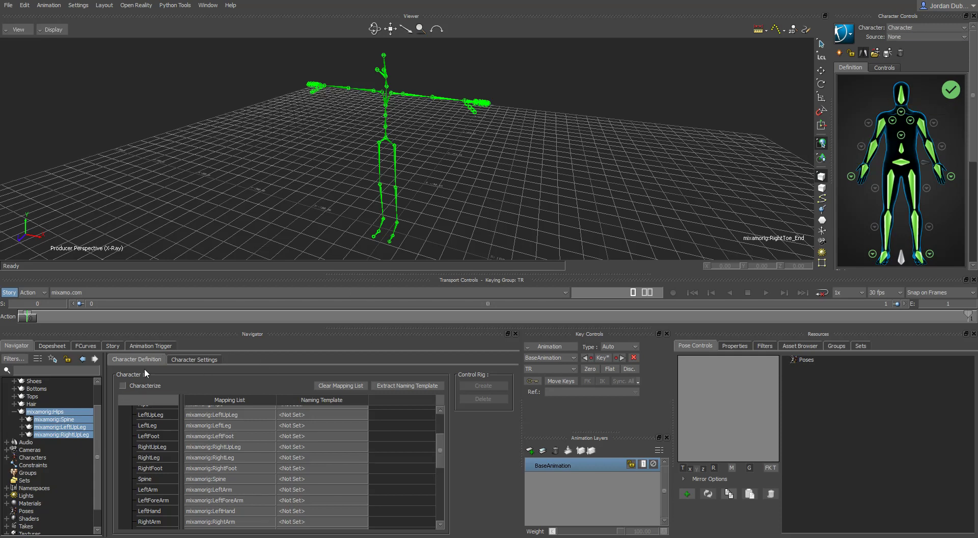
Step: Enable Characterize as a Biped, then view the locked bone mapping figure
left_click(123, 385)
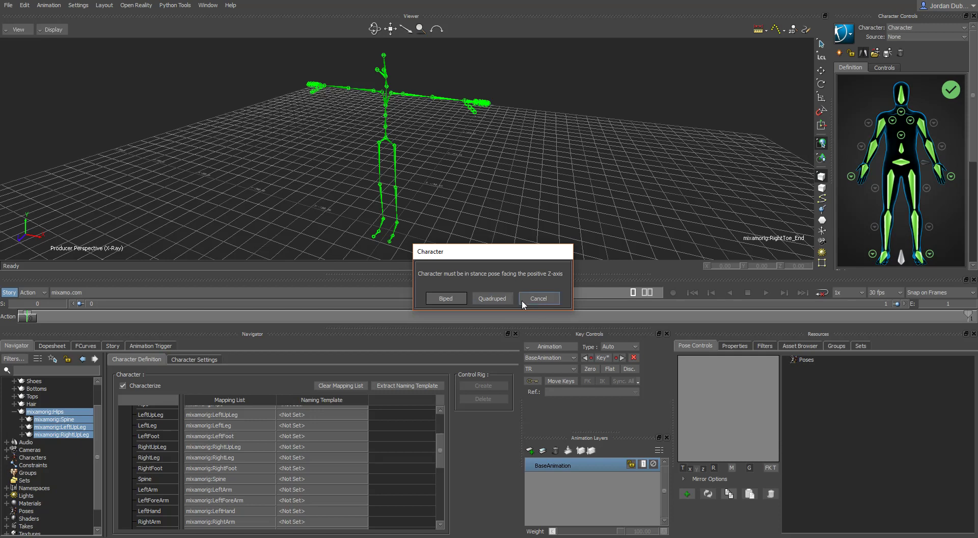
left_click(446, 298)
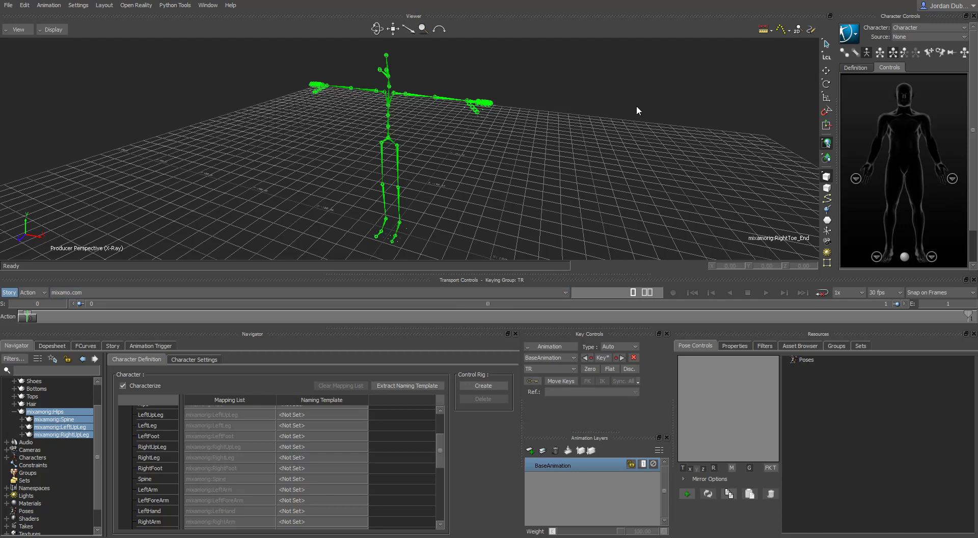
left_click(855, 67)
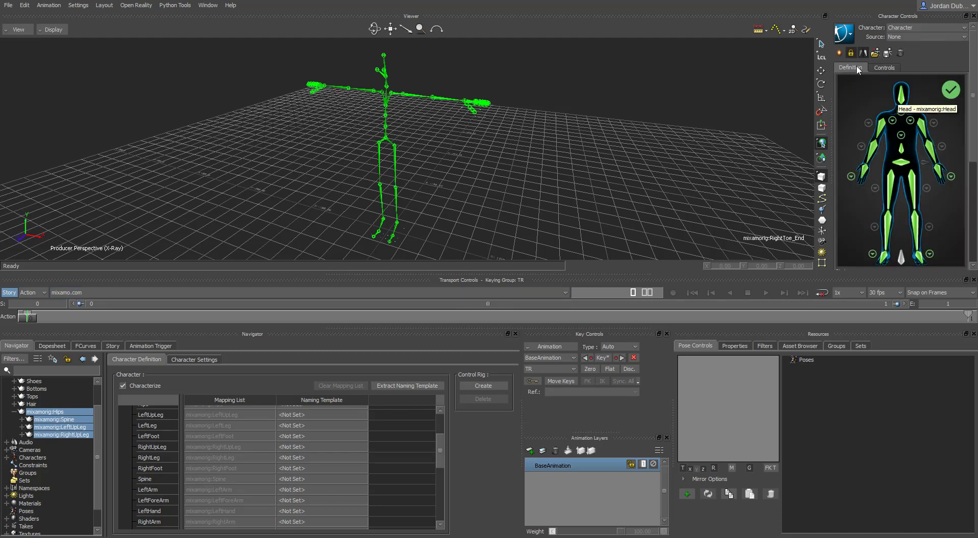
Step: Switch the Character Controls between the mapped bone figure and control rig views
left_click(878, 66)
left_click(857, 66)
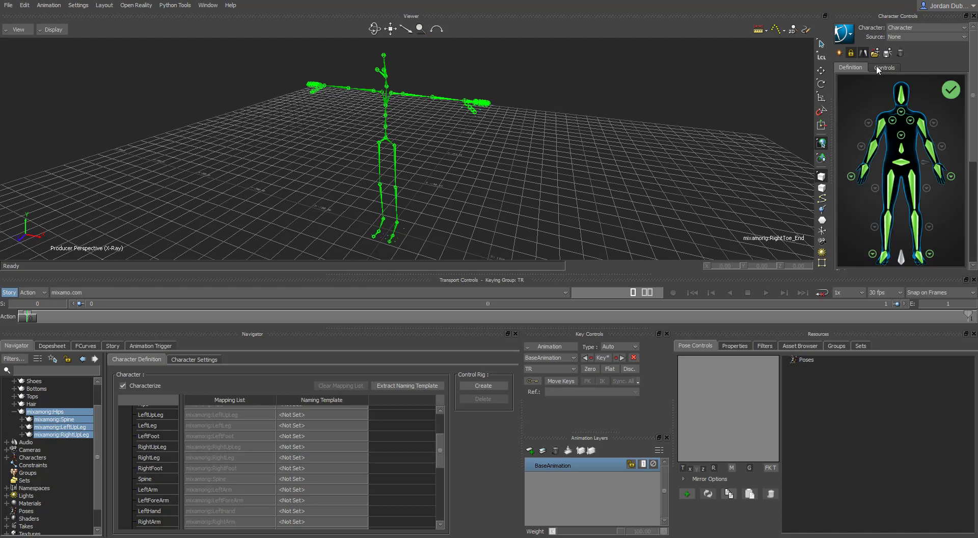
left_click(884, 68)
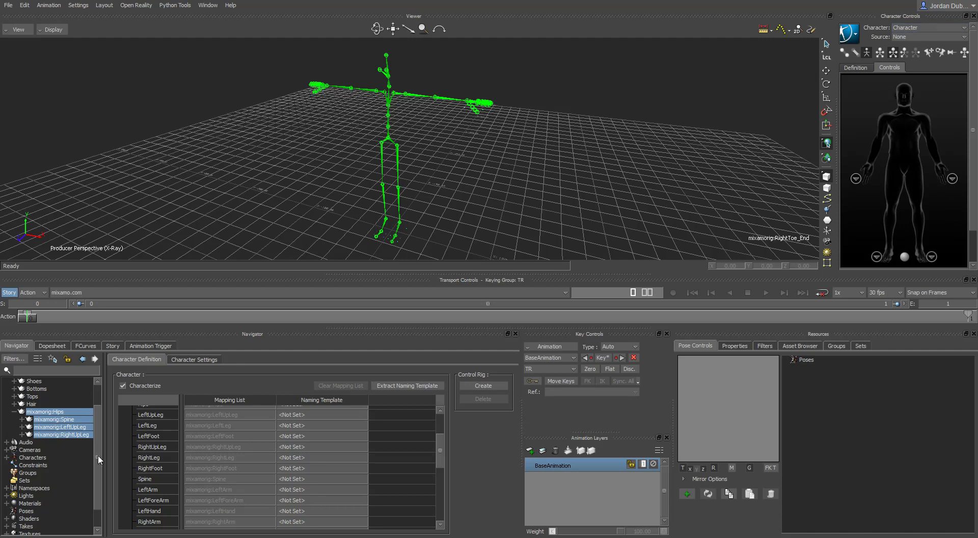
scroll(98, 454, "up", 4)
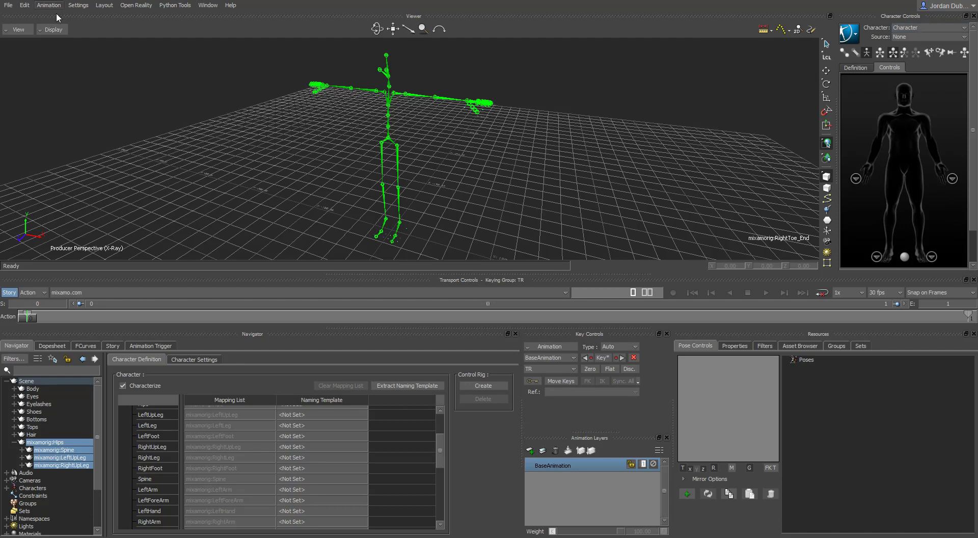
Step: Show the character mesh in the viewer with Display > Models Visibility > Models
left_click(55, 31)
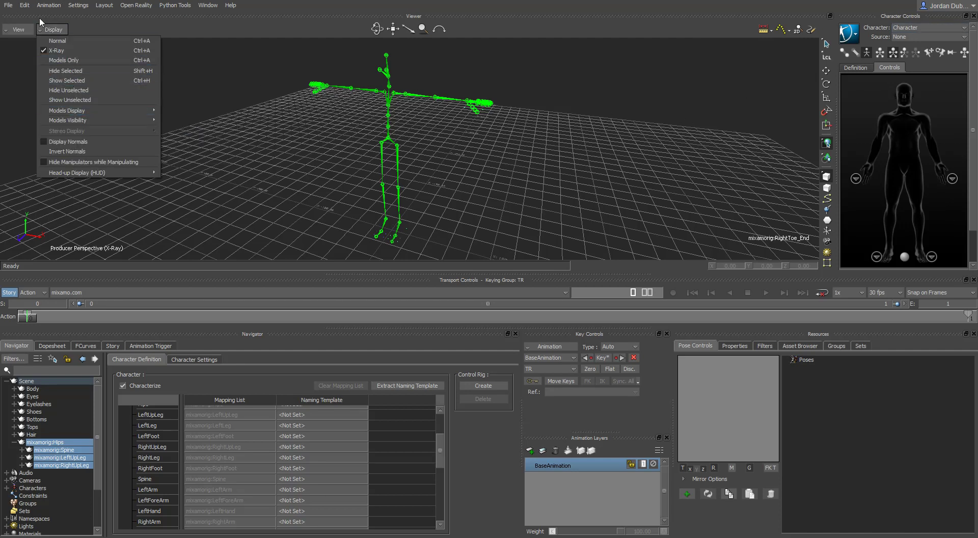
mouse_move(111, 120)
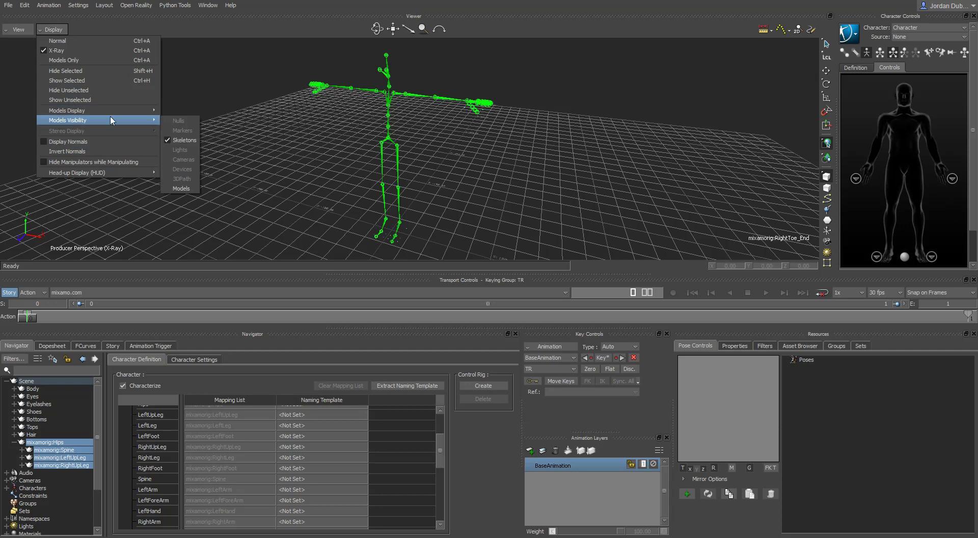
left_click(181, 188)
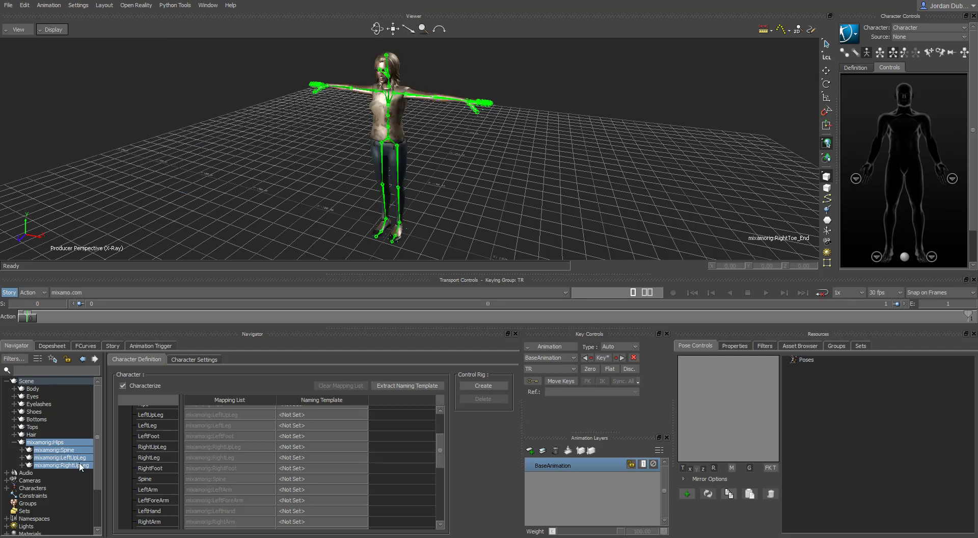
Step: Expand Characters in the Navigator and select the Character node
scroll(23, 476, "down", 2)
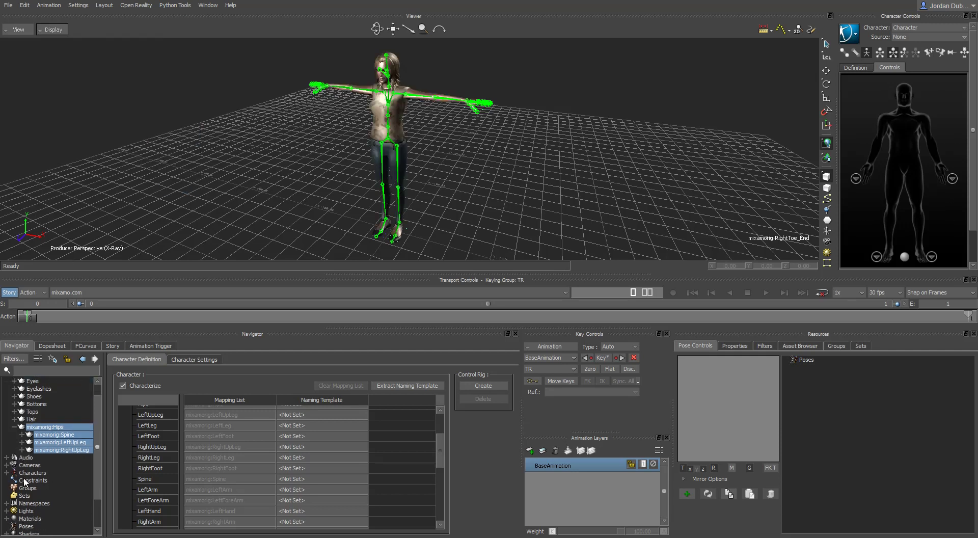
left_click(6, 473)
left_click(45, 481)
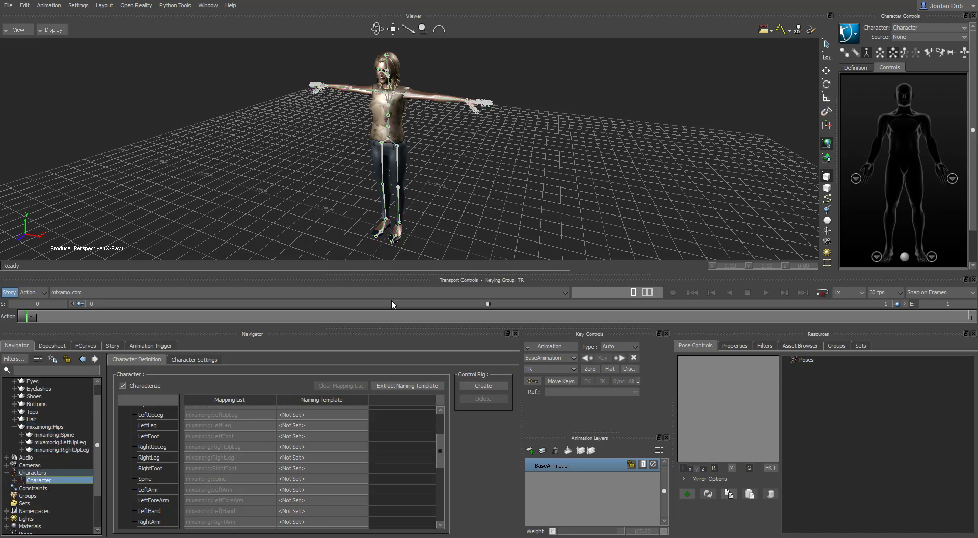
Step: Rename the Character node in the Navigator to GirlModel
right_click(50, 479)
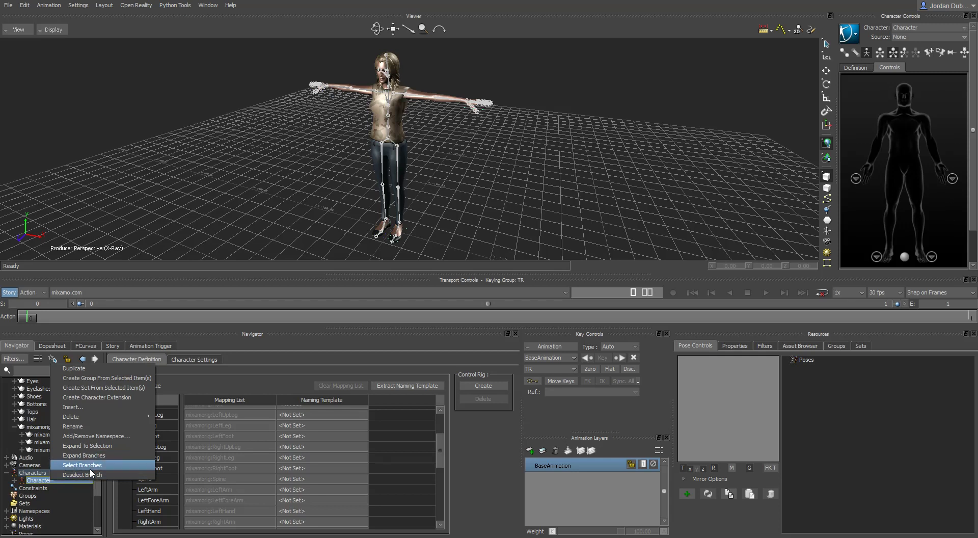
left_click(91, 426)
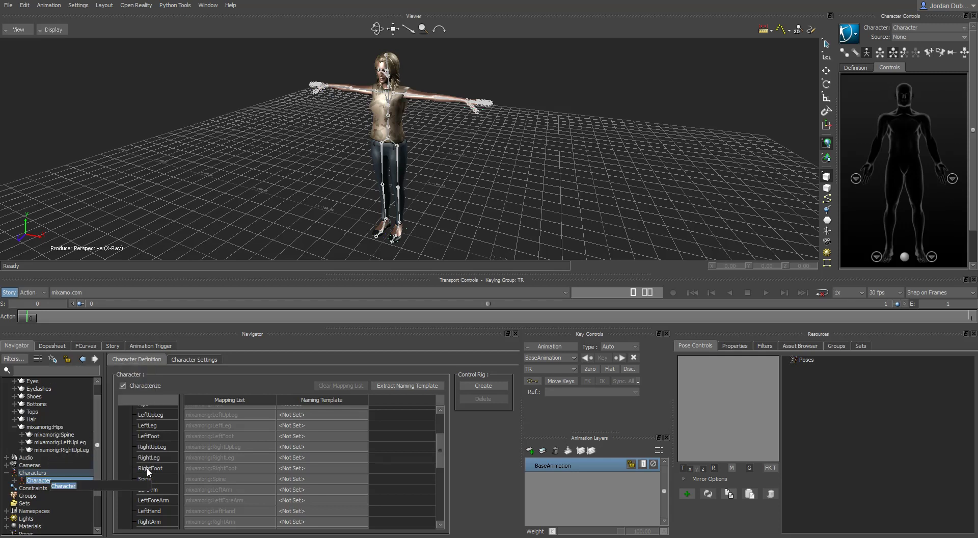
type("GirlModel")
key("Return")
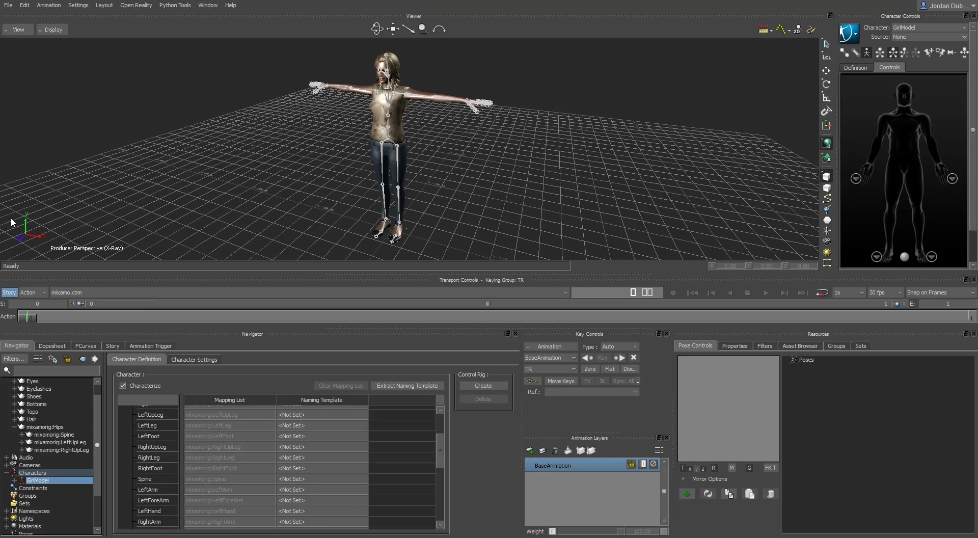
Step: Save the scene as GirlModel.fbx in VirtualProductionMakeup1 with default save options
left_click(8, 6)
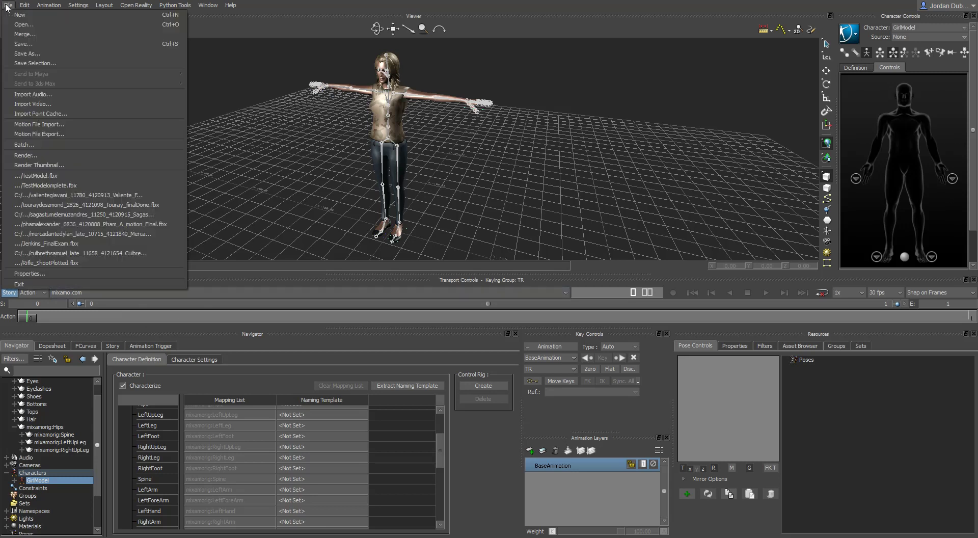
left_click(10, 45)
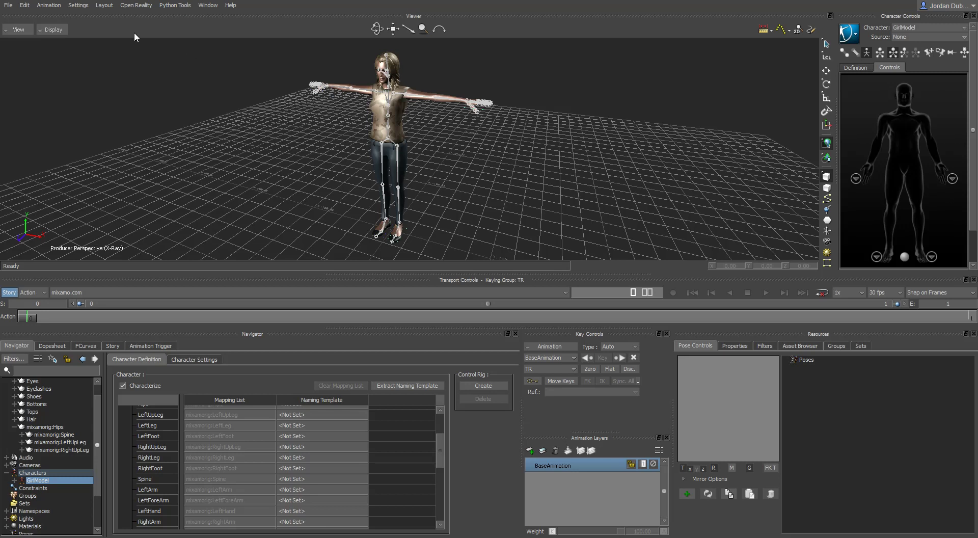
left_click(9, 9)
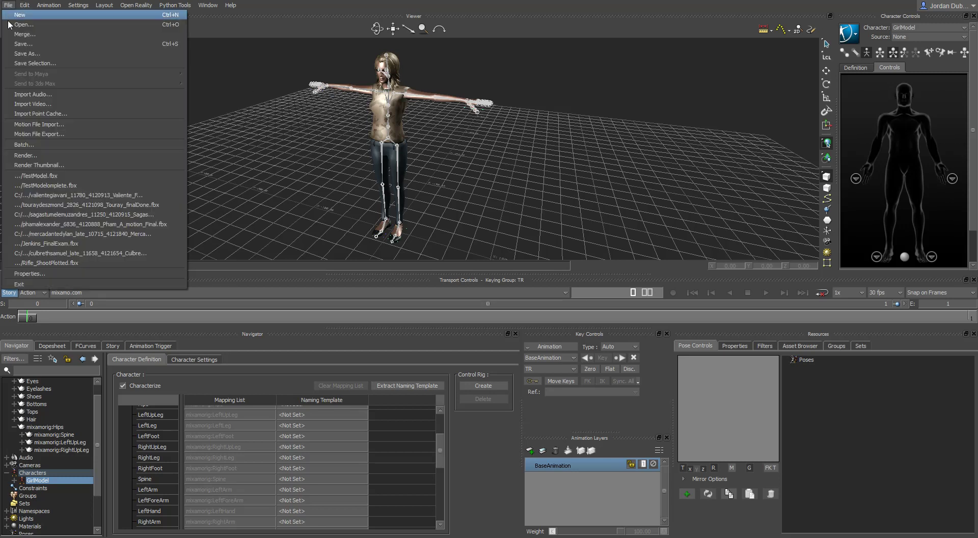
left_click(21, 54)
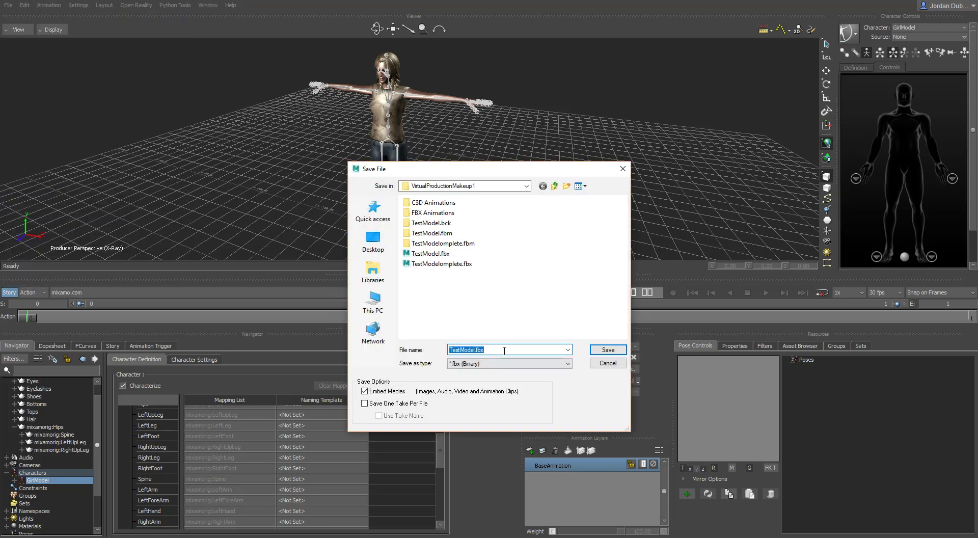
left_click(475, 350)
left_click_drag(475, 351, 438, 352)
type("GirlModel")
key("Return")
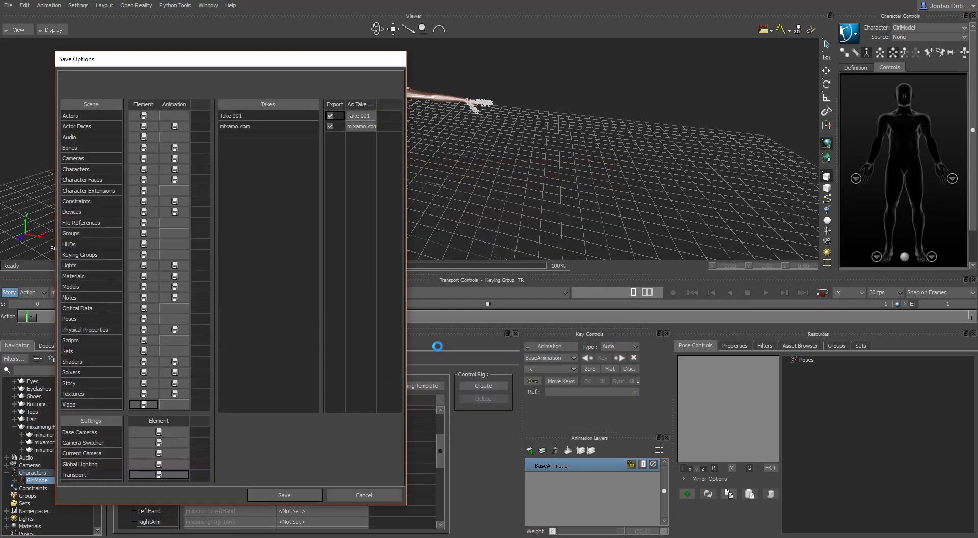
left_click(279, 493)
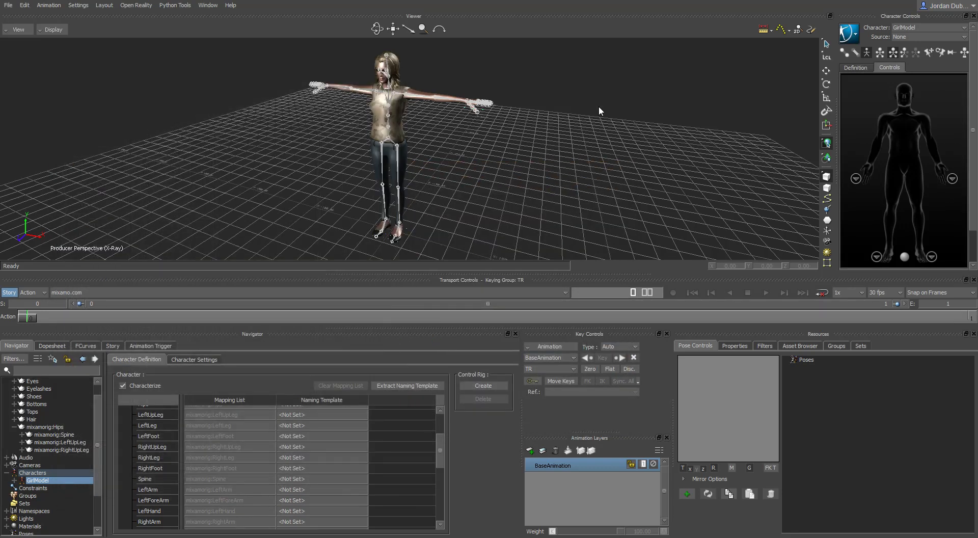